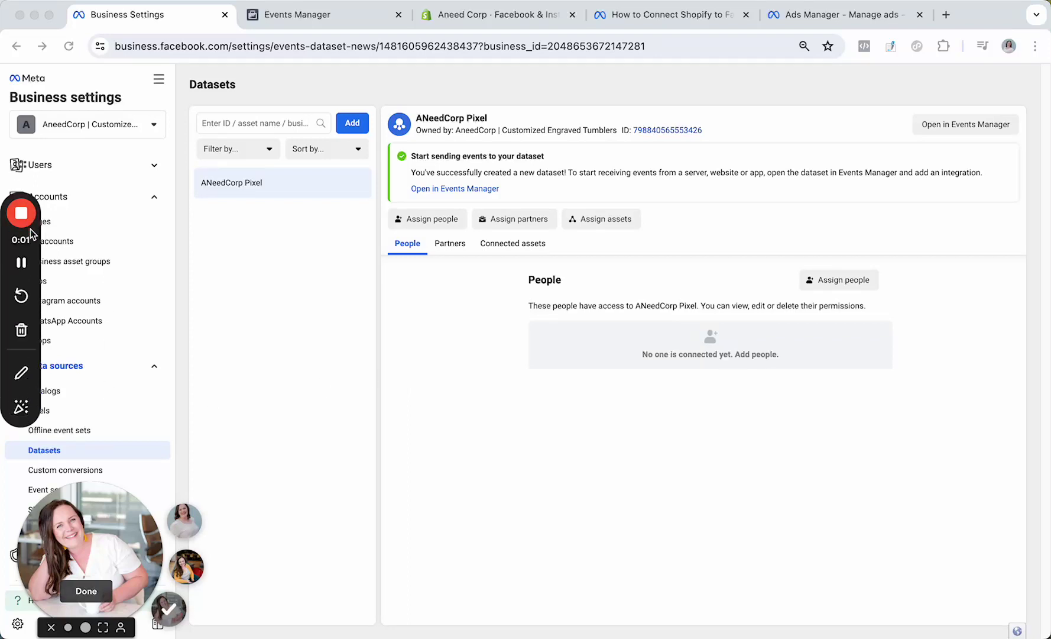
# - Trim the dataset path from the address to business.facebook.com/settings to reach the business selector
pyautogui.moveTo(31, 235); pyautogui.dragTo(346, 458)
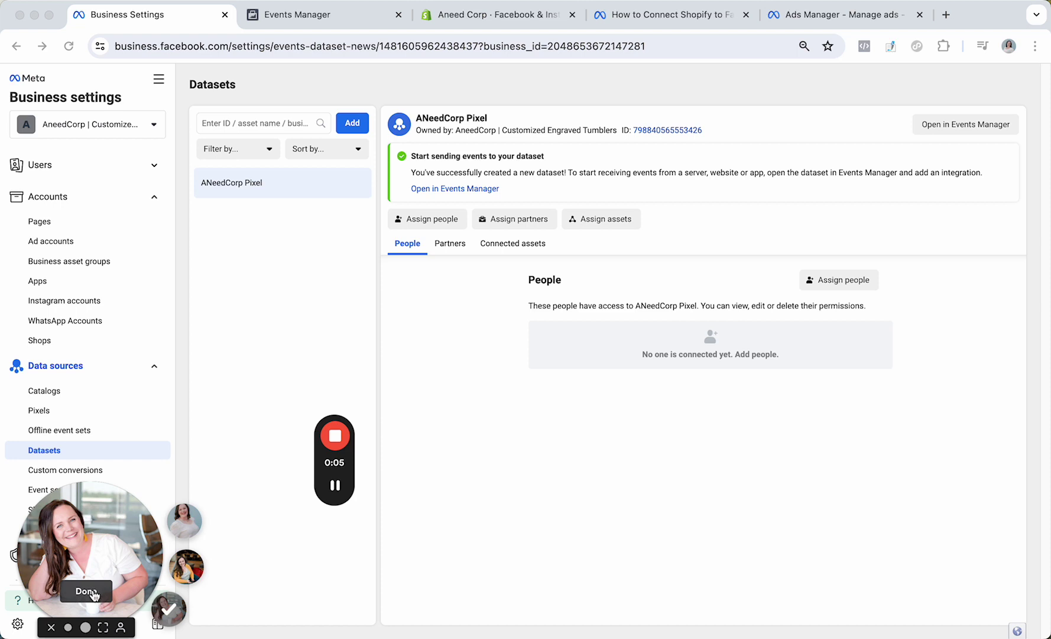
pyautogui.moveTo(88, 550); pyautogui.dragTo(931, 528)
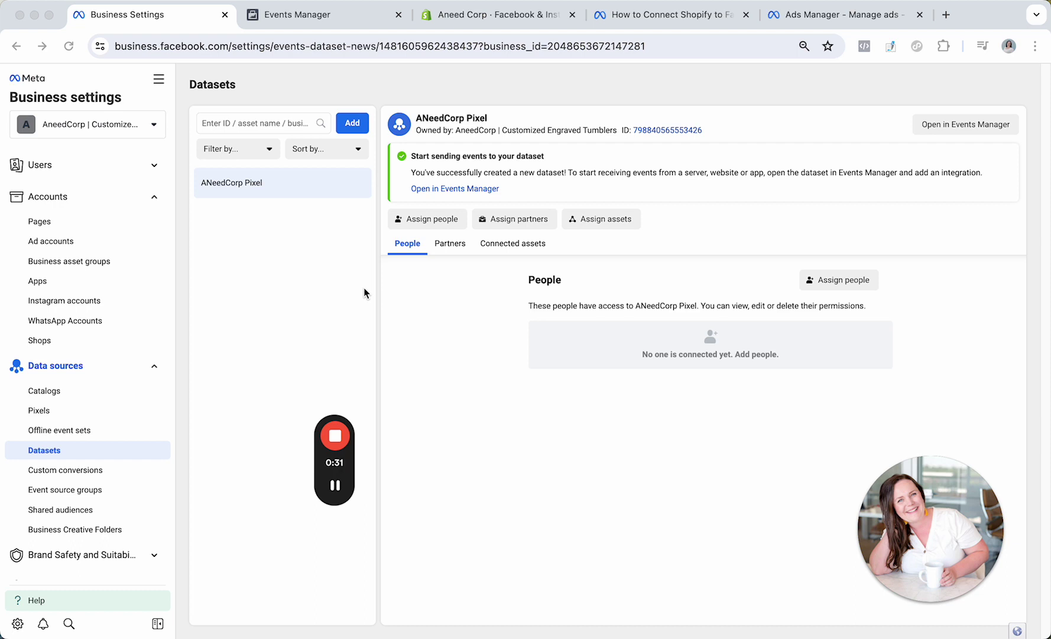
pyautogui.click(275, 340)
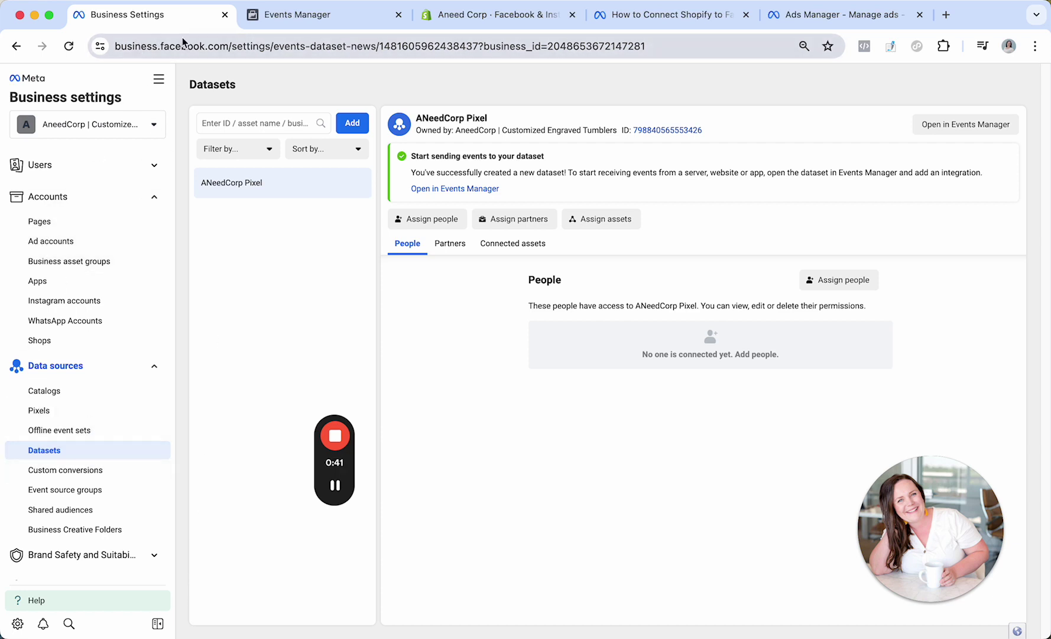
pyautogui.moveTo(269, 46); pyautogui.dragTo(689, 46)
pyautogui.press('BackSpace')
pyautogui.press('Return')
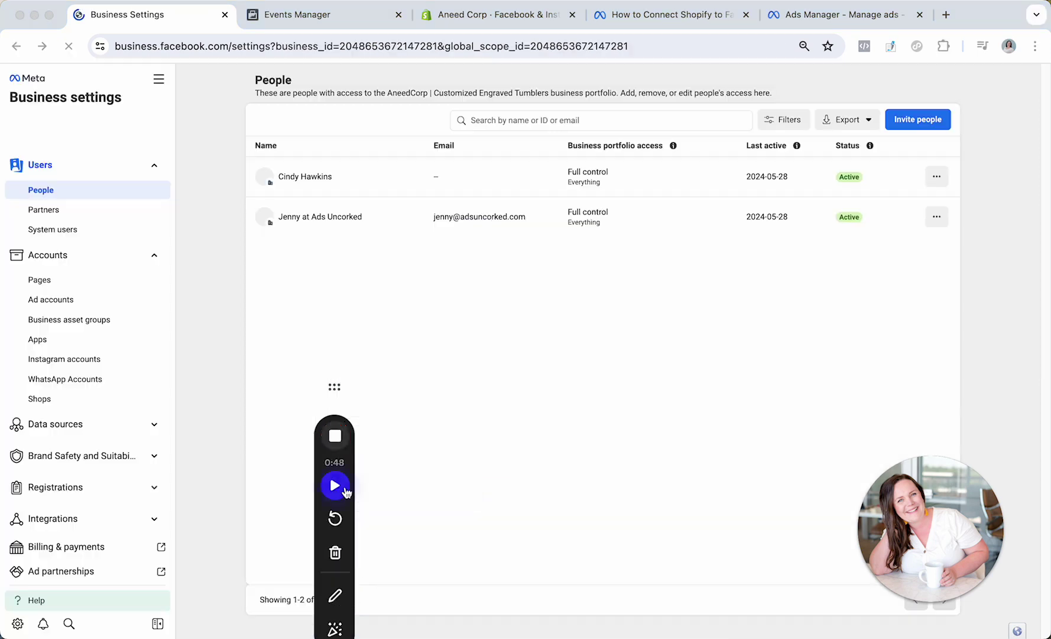
# - Choose the AneedCorp business, then go through Data sources > Pixels to View Datasets for ANeedCorp Pixel
pyautogui.click(336, 486)
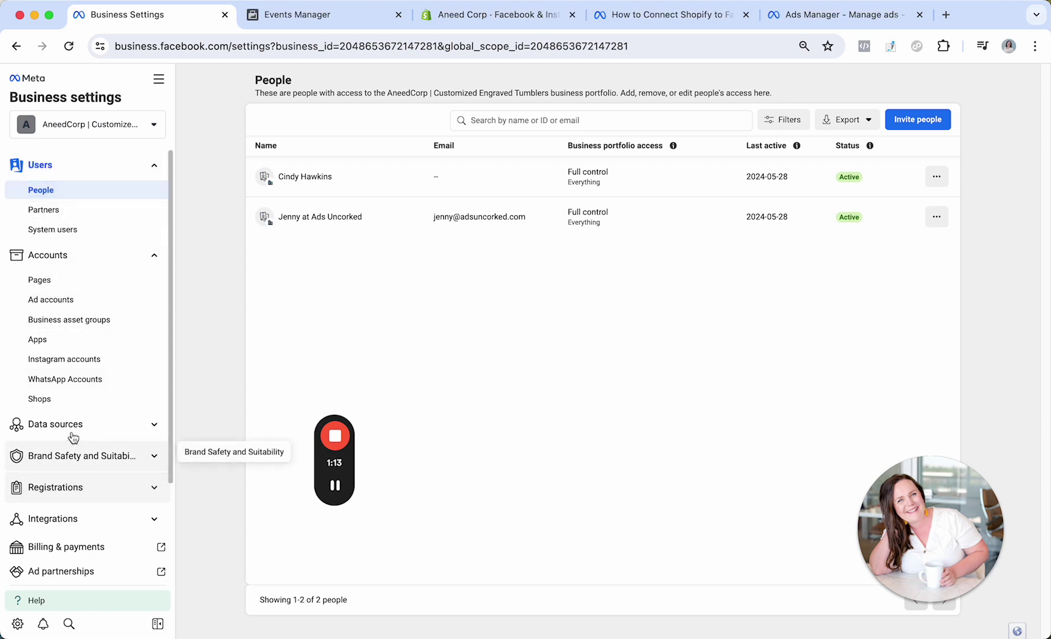
pyautogui.click(69, 426)
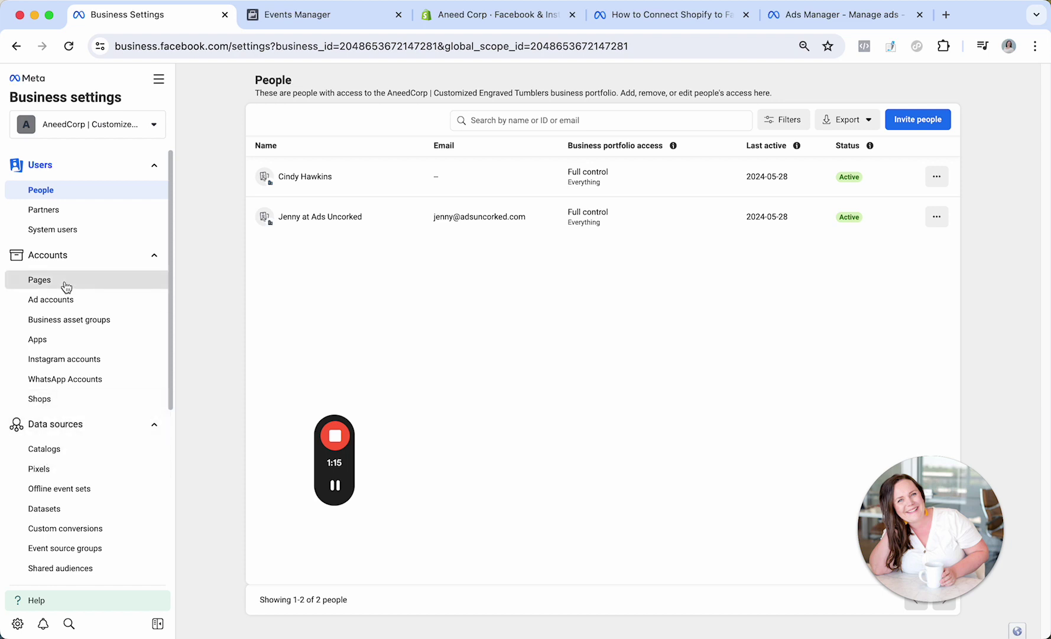
pyautogui.scroll(-1, 71, 414)
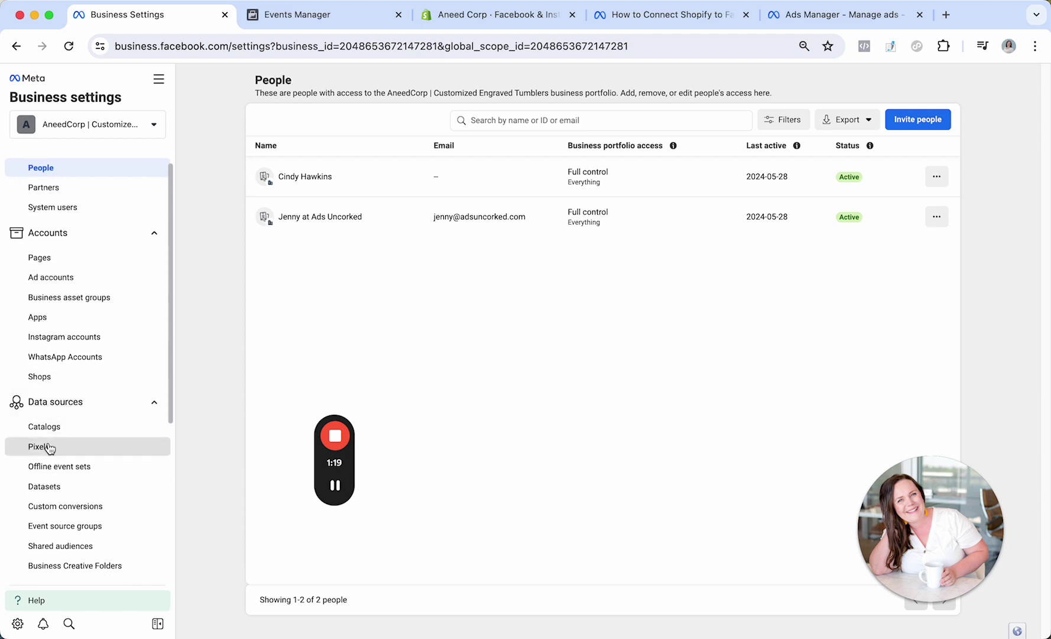
pyautogui.click(50, 447)
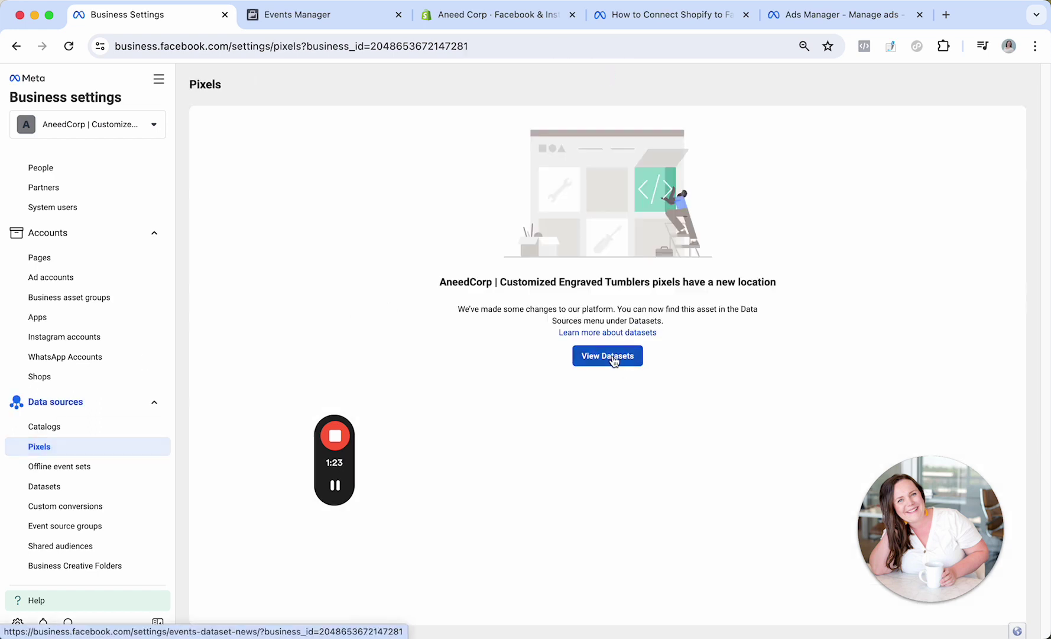
pyautogui.click(612, 357)
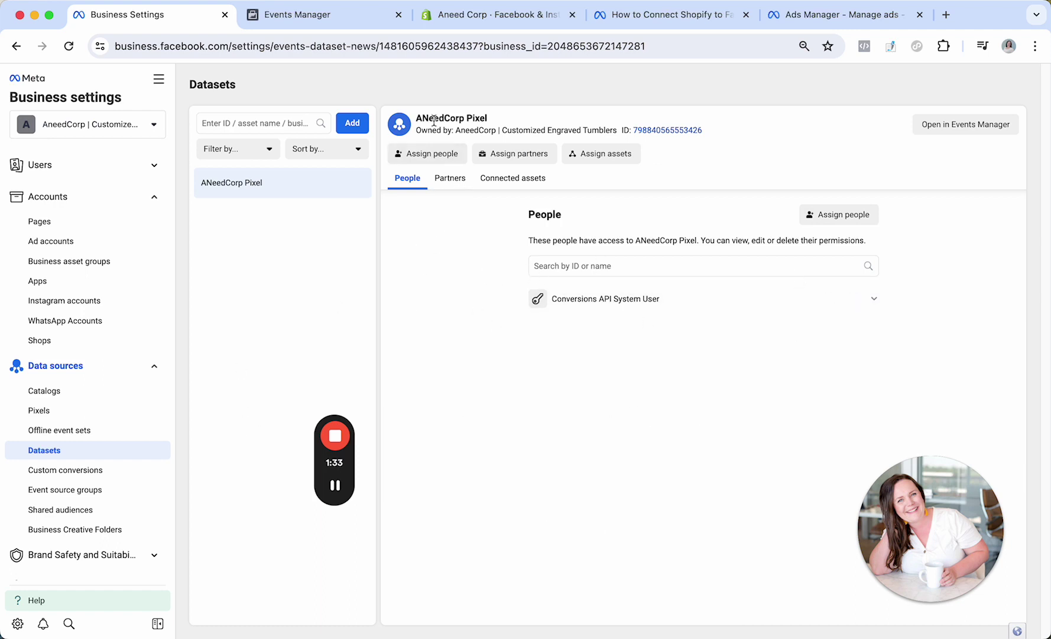
# - Review the ANeedCorp Pixel Events Manager overview showing no activity and data-connection options
pyautogui.moveTo(420, 118); pyautogui.dragTo(512, 121)
pyautogui.click(516, 404)
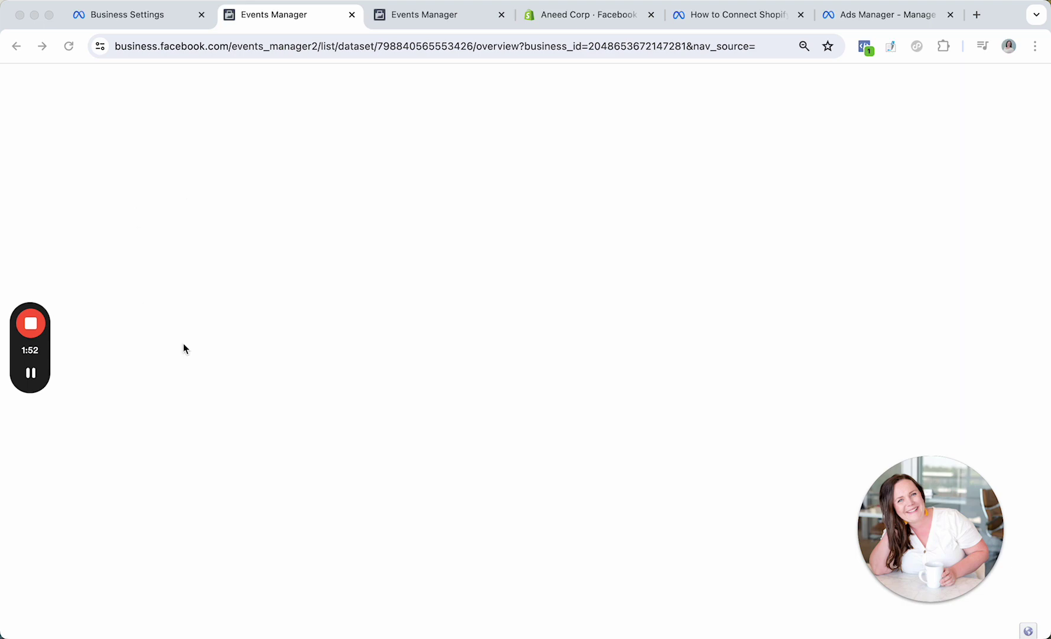
pyautogui.scroll(-5, 341, 392)
pyautogui.scroll(-2, 349, 399)
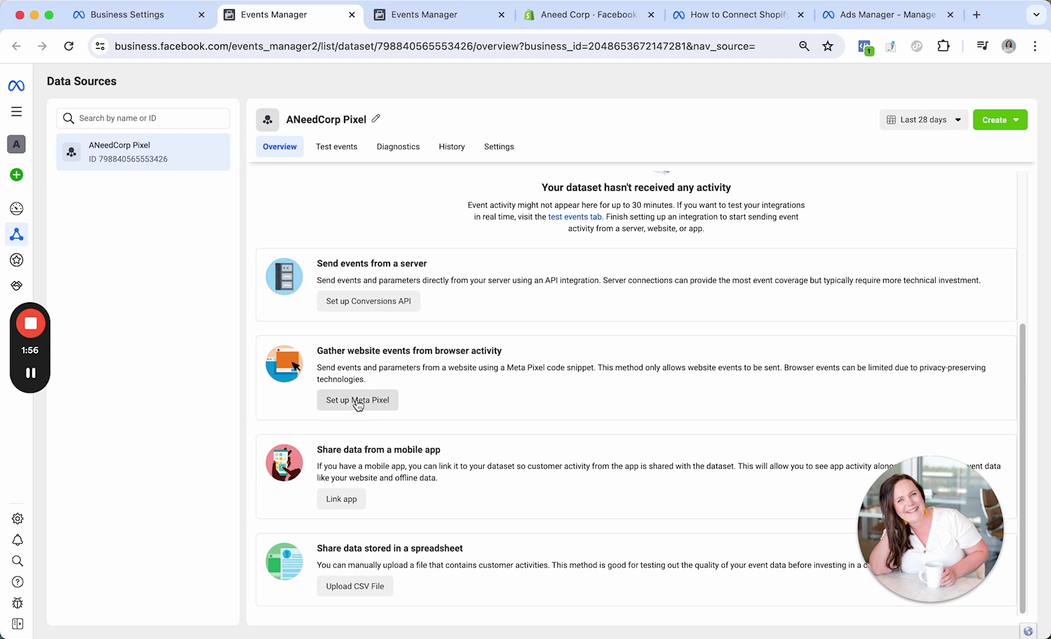
# - Choose Set up Meta Pixel, then Check for partner, and pick Shopify as the partner
pyautogui.click(357, 401)
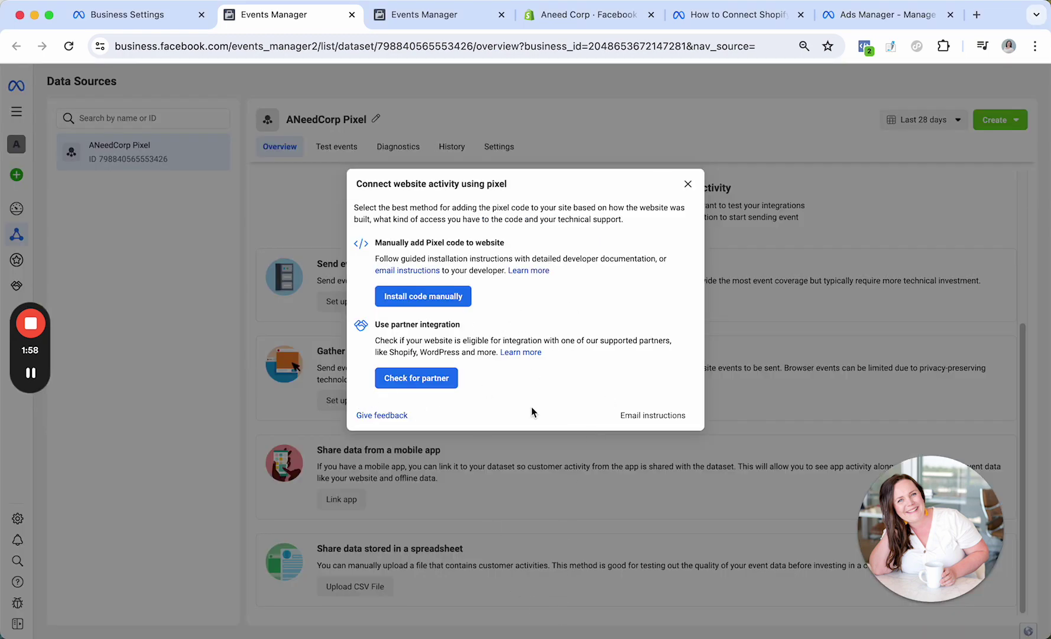
pyautogui.moveTo(376, 246); pyautogui.dragTo(506, 249)
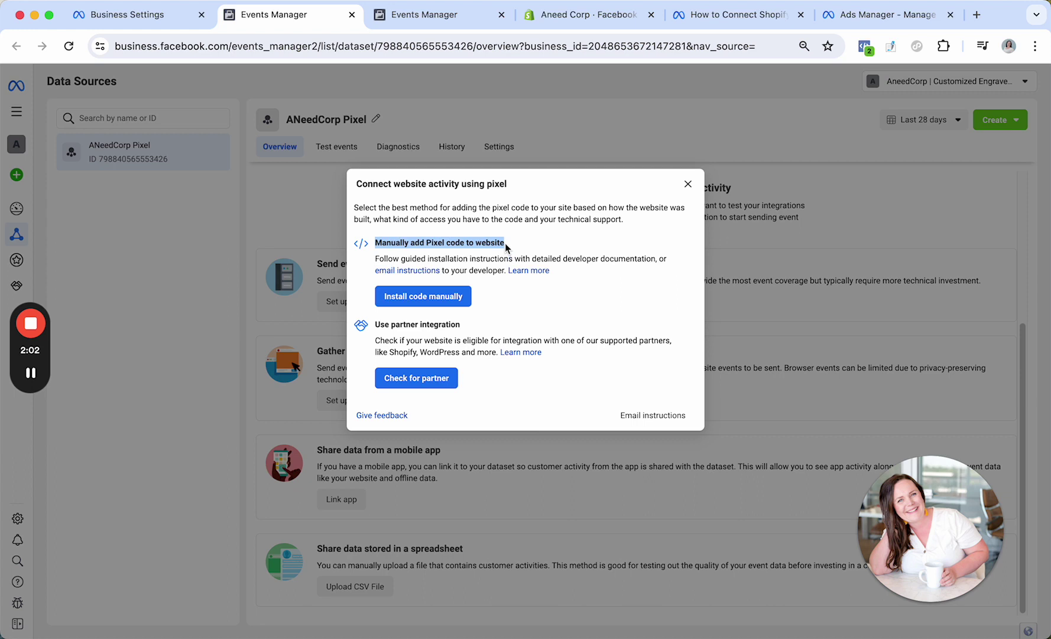
pyautogui.click(511, 393)
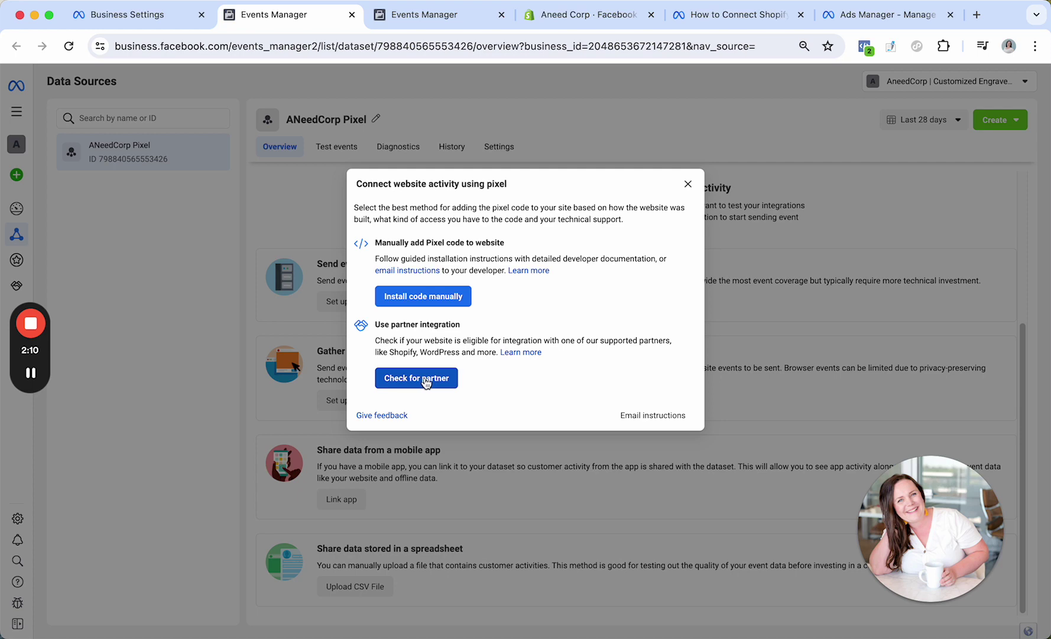
pyautogui.click(426, 380)
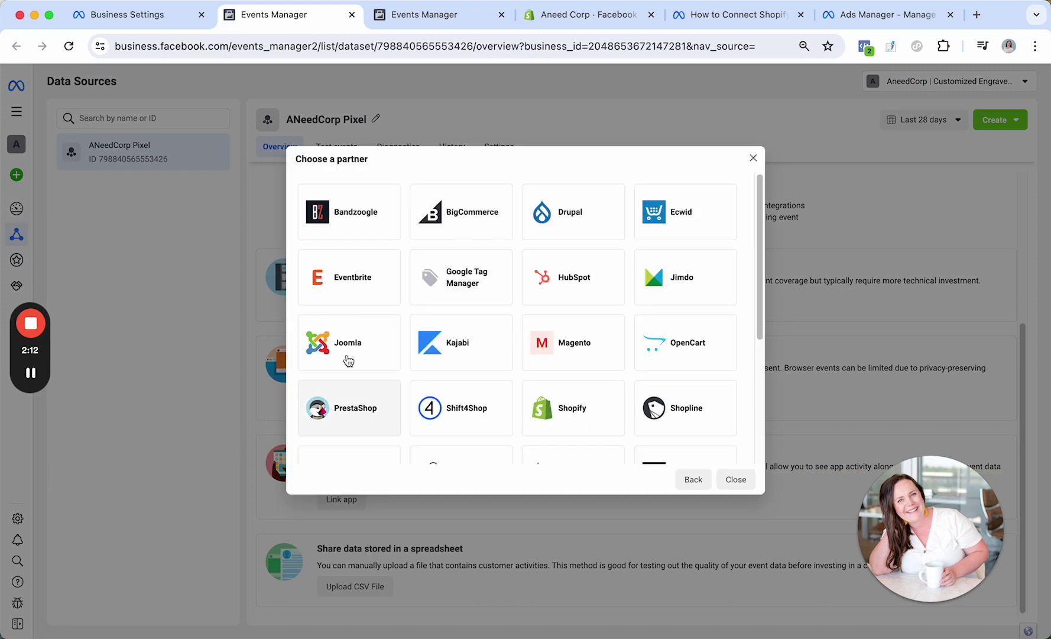
pyautogui.scroll(-1, 413, 346)
pyautogui.click(549, 362)
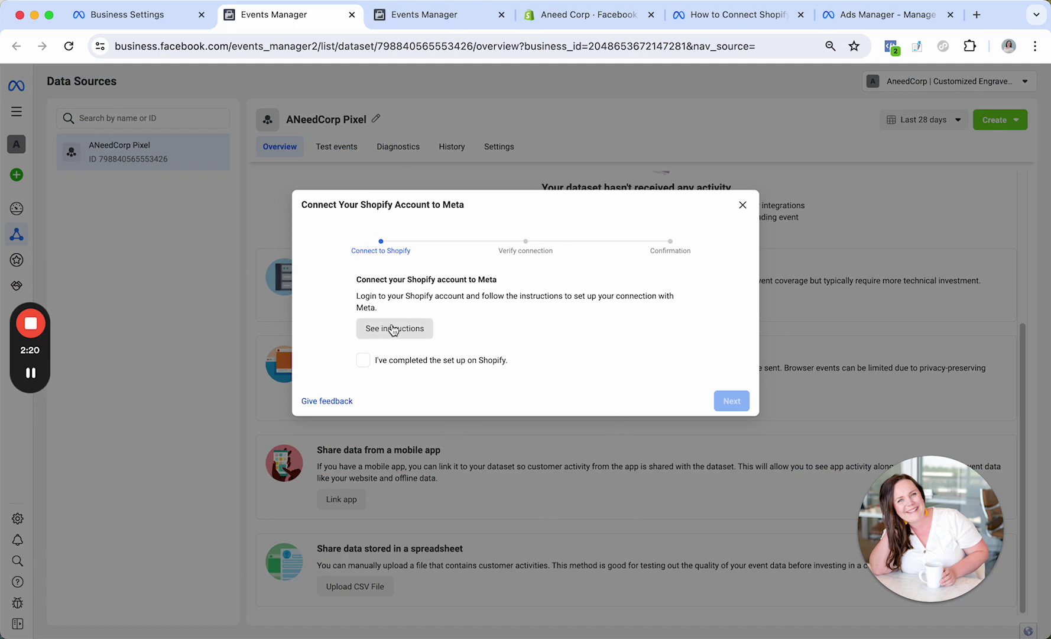
# - In the How to Connect Shopify help article, find its nine numbered connection steps
pyautogui.click(724, 18)
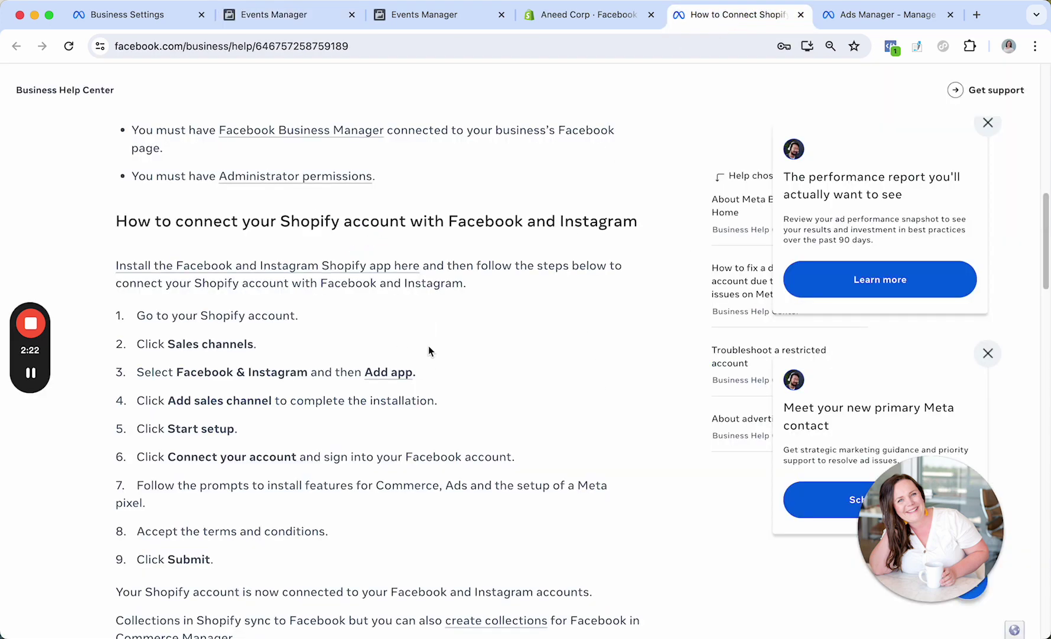
pyautogui.scroll(12, 428, 351)
pyautogui.scroll(-6, 429, 350)
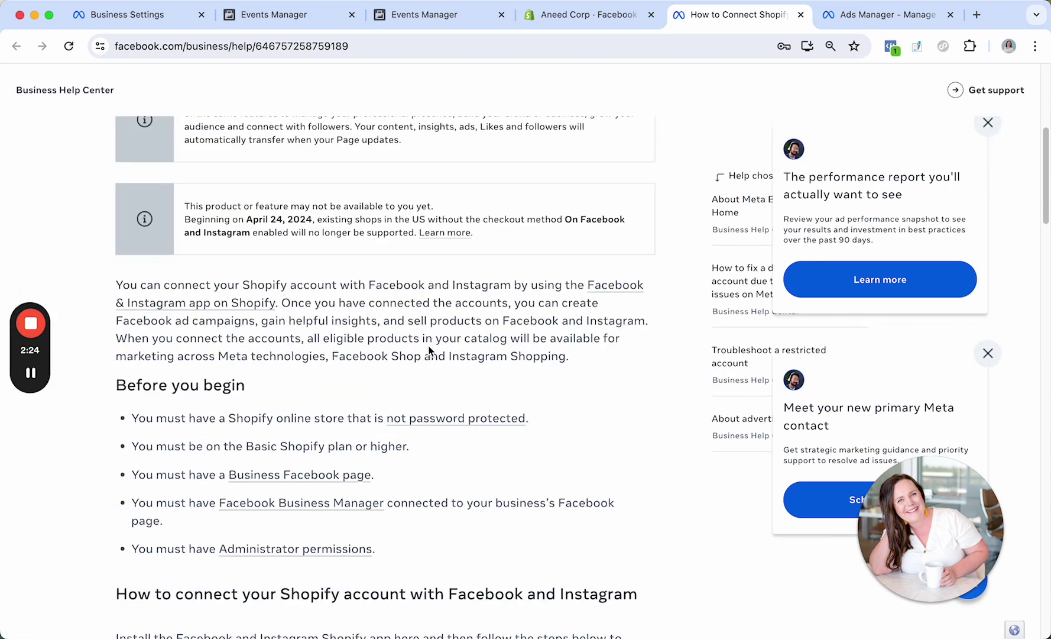
pyautogui.scroll(-8, 429, 351)
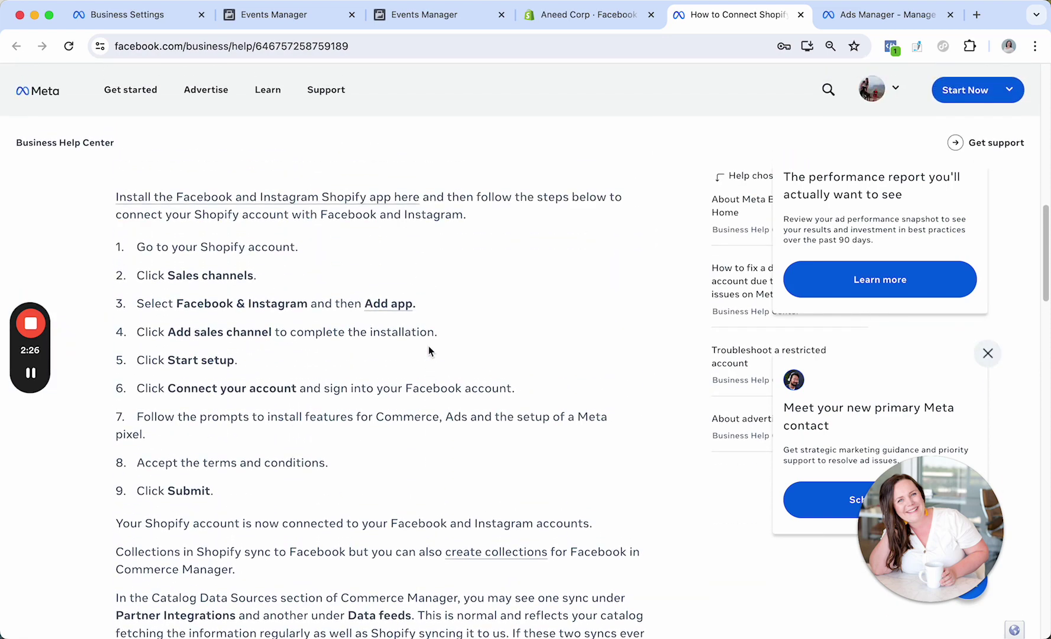
pyautogui.scroll(2, 429, 351)
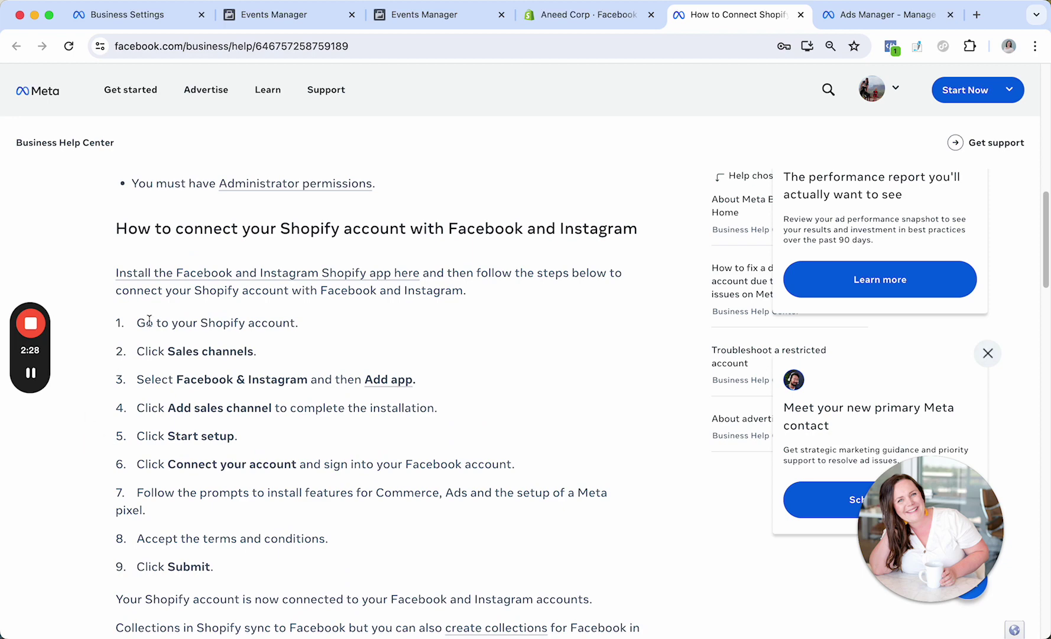
pyautogui.moveTo(136, 307); pyautogui.dragTo(364, 532)
pyautogui.click(365, 533)
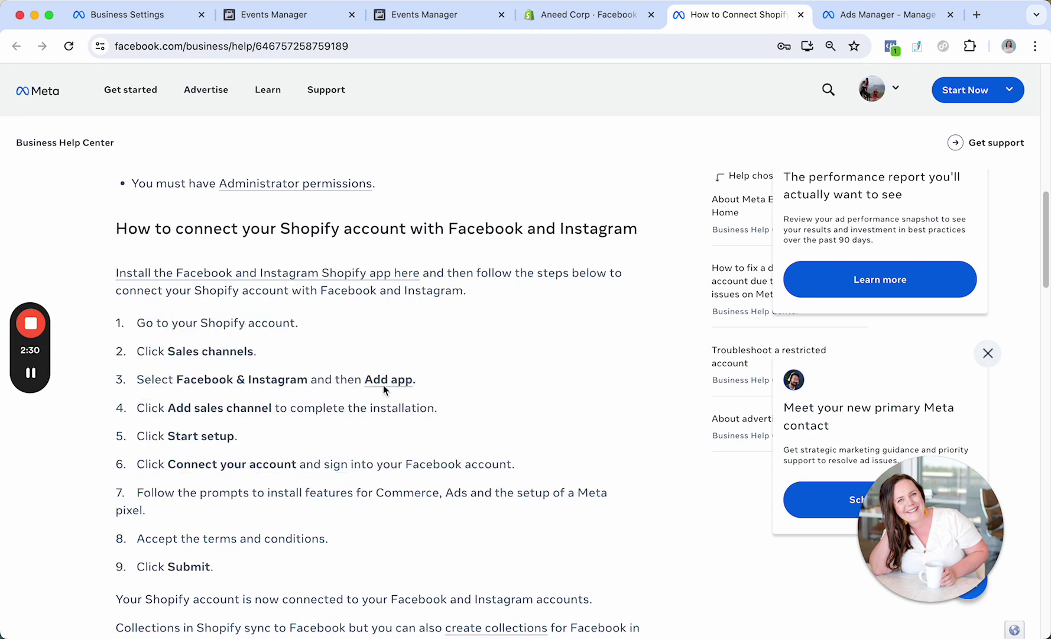
# - In the Aneed Corp Shopify admin, search apps for 'faceb' and open Facebook & Instagram
pyautogui.click(612, 19)
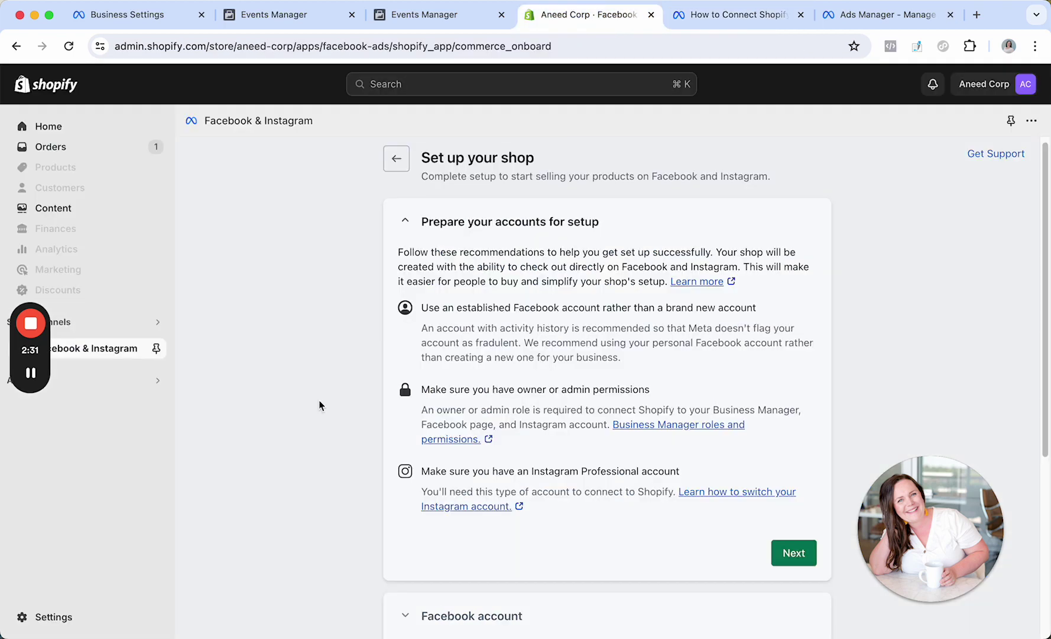
pyautogui.click(111, 353)
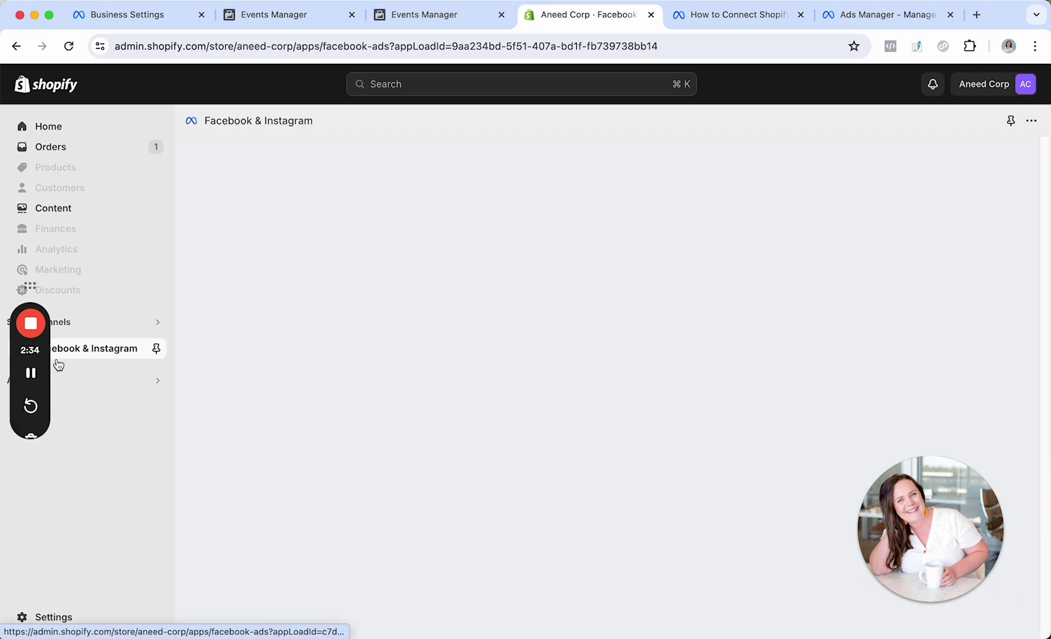
pyautogui.moveTo(43, 358); pyautogui.dragTo(95, 82)
pyautogui.click(29, 382)
pyautogui.write('faceb')
pyautogui.click(411, 125)
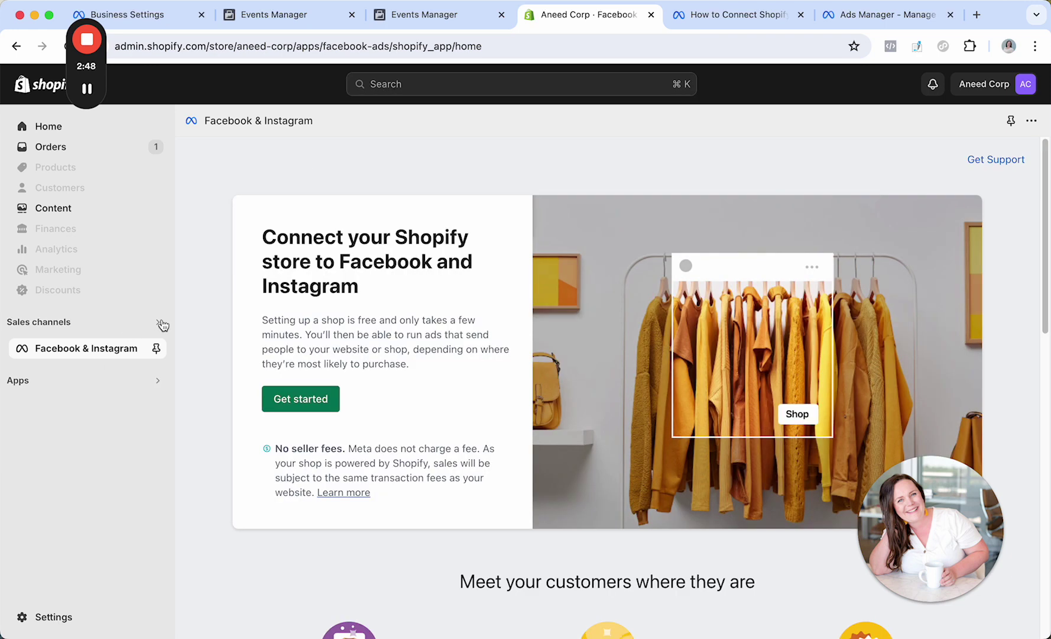
# - Start the shop setup and review the account preparation requirements
pyautogui.click(314, 405)
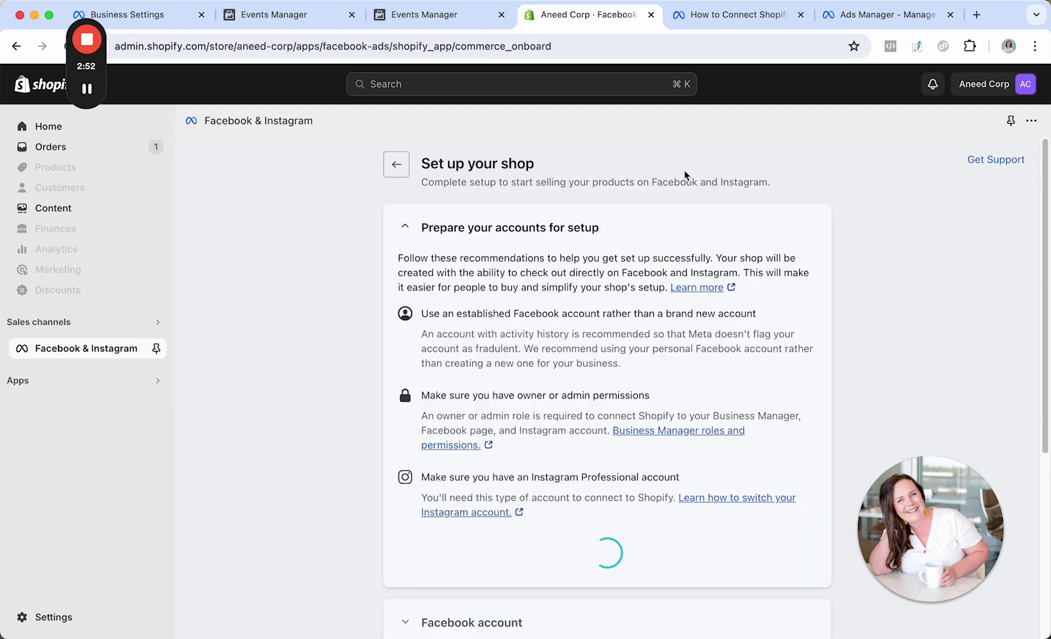
pyautogui.scroll(-3, 634, 326)
pyautogui.scroll(-1, 477, 521)
pyautogui.scroll(-3, 477, 521)
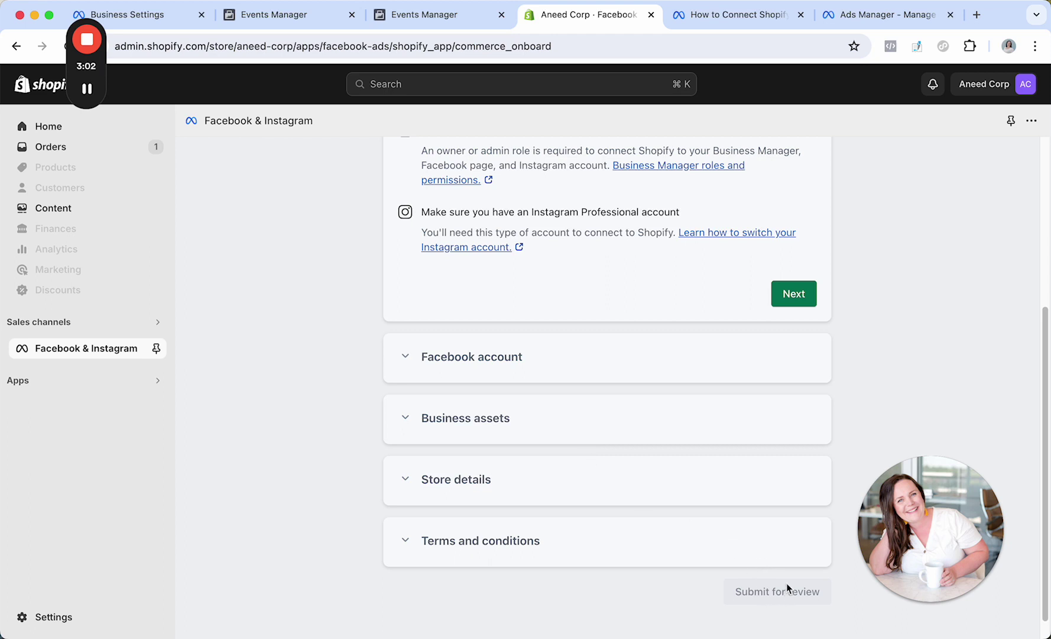
pyautogui.scroll(2, 800, 465)
pyautogui.scroll(5, 558, 438)
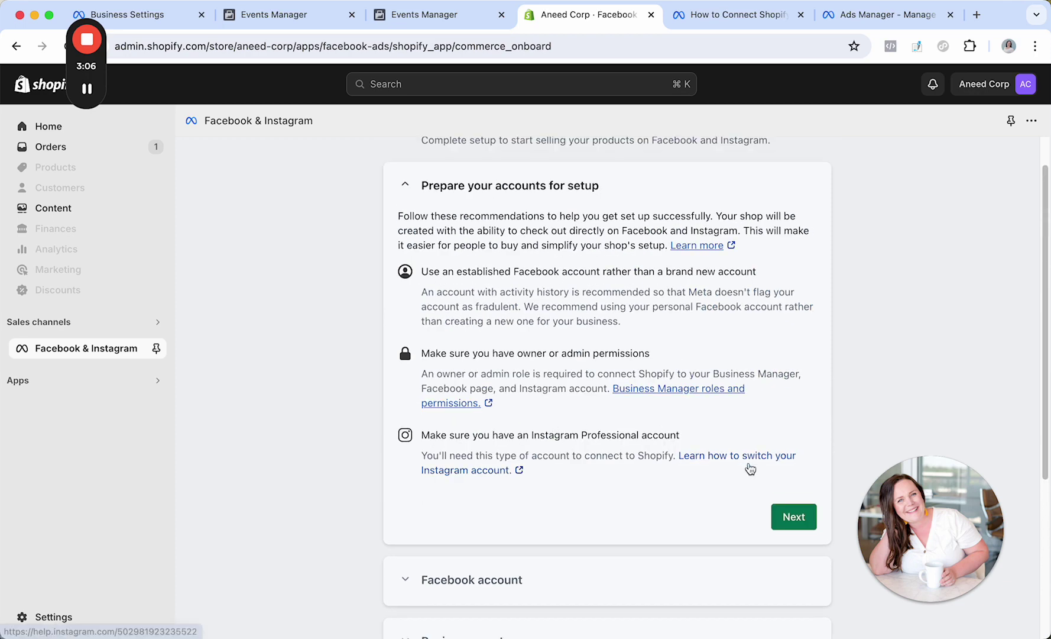
# - Finish account preparation, connect the Facebook account, and choose the MAXIMUM data sharing preference
pyautogui.click(794, 516)
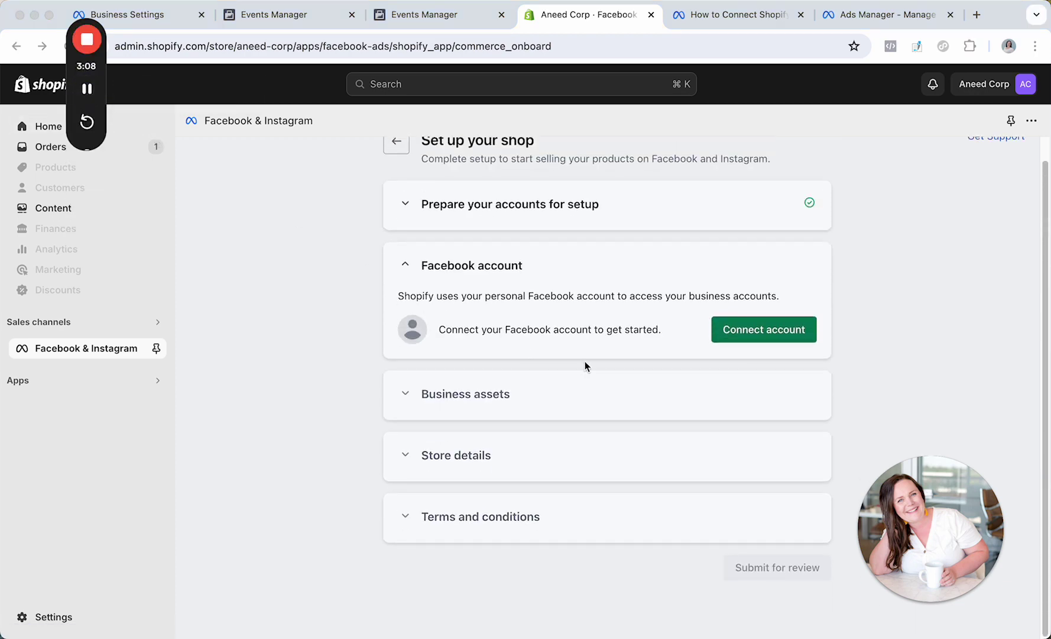
pyautogui.click(760, 333)
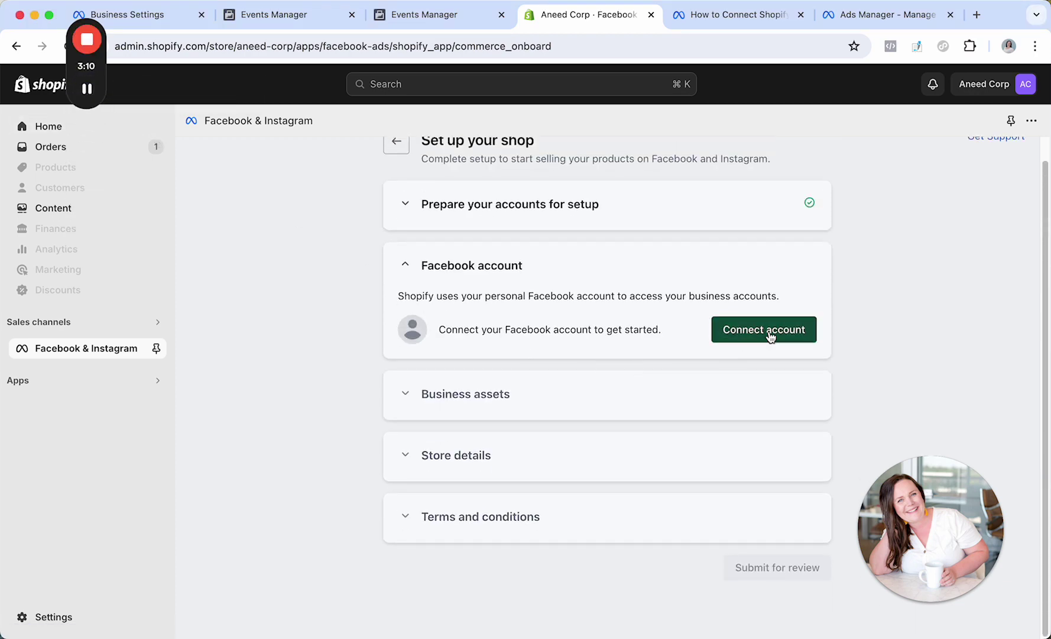
pyautogui.click(771, 336)
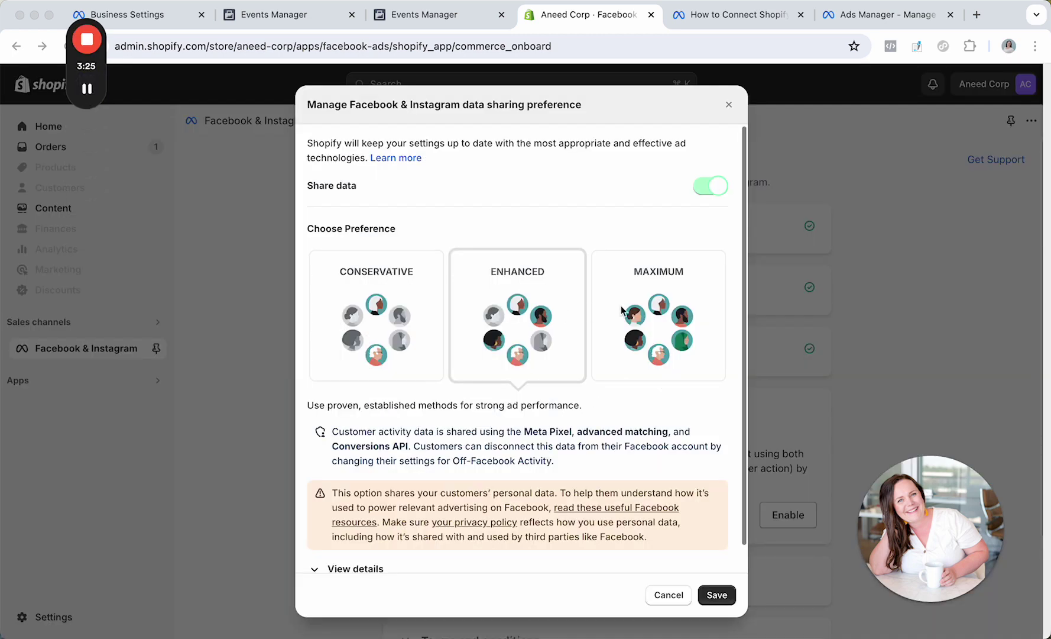
pyautogui.click(659, 278)
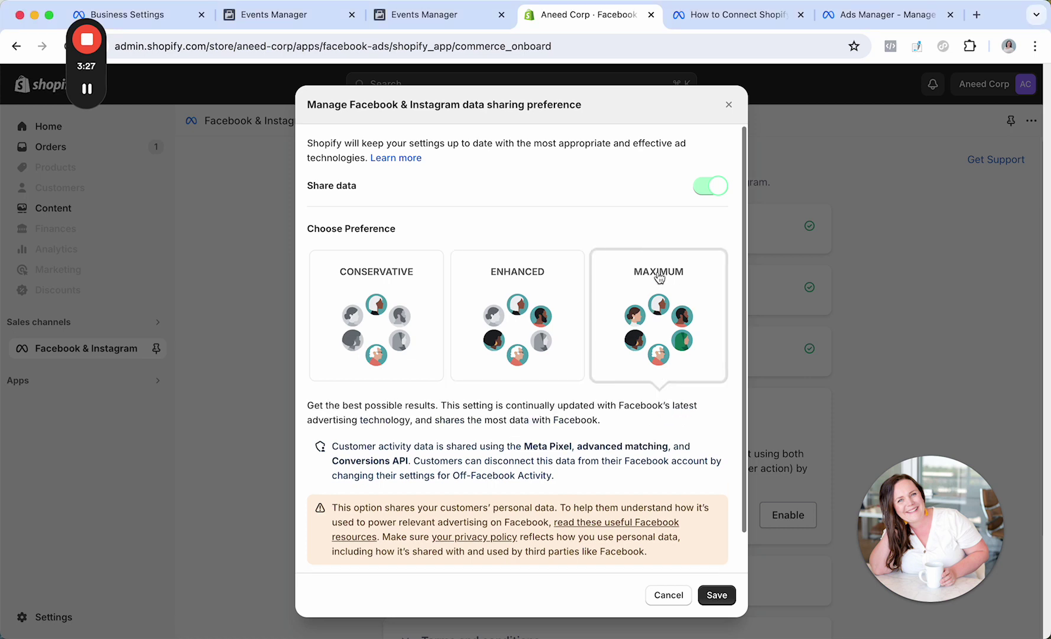
pyautogui.moveTo(332, 460); pyautogui.dragTo(410, 460)
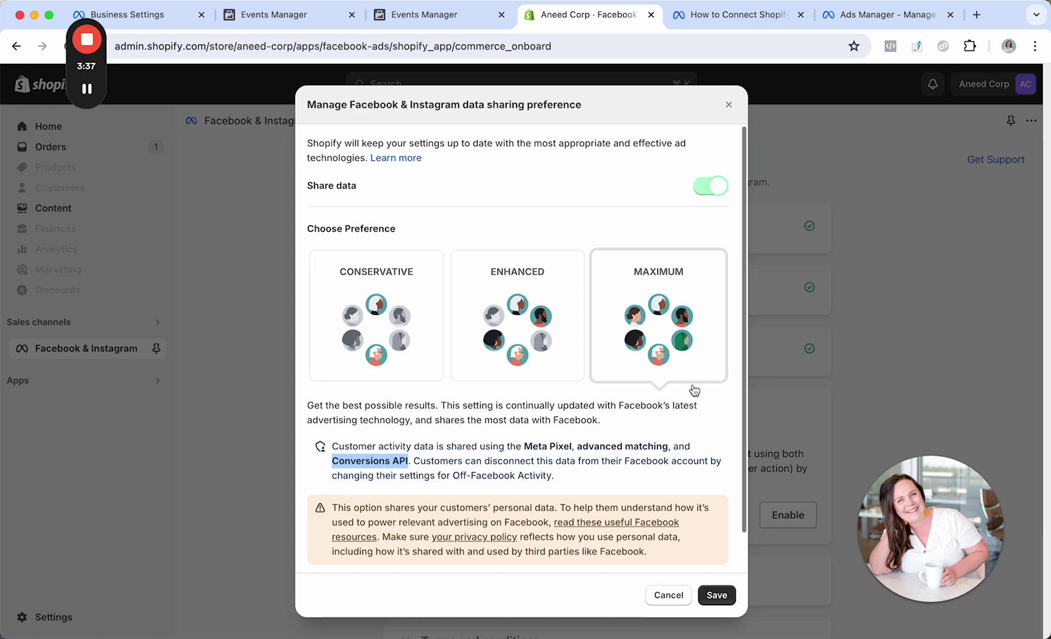
pyautogui.scroll(-2, 730, 561)
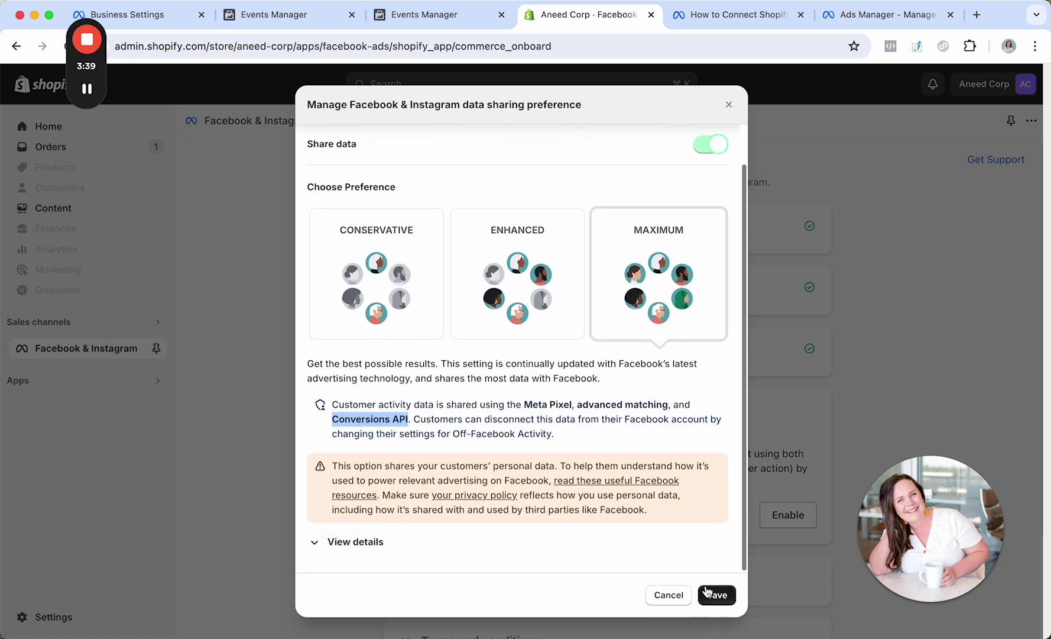
# - Save the Maximum data sharing preference and connect the existing ANeedCorp Pixel
pyautogui.click(714, 592)
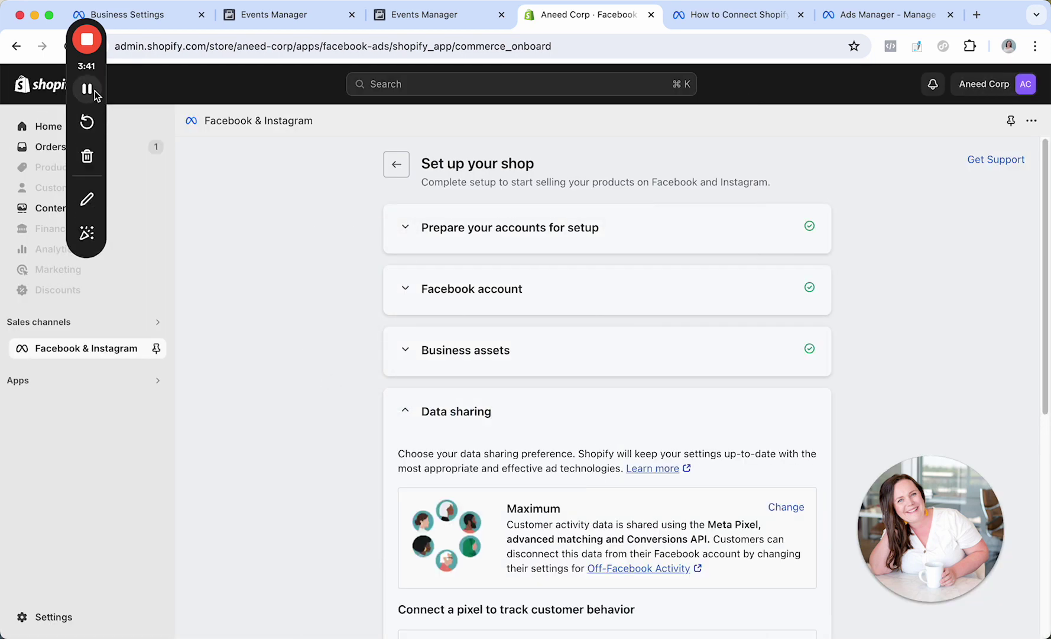
pyautogui.scroll(-4, 281, 357)
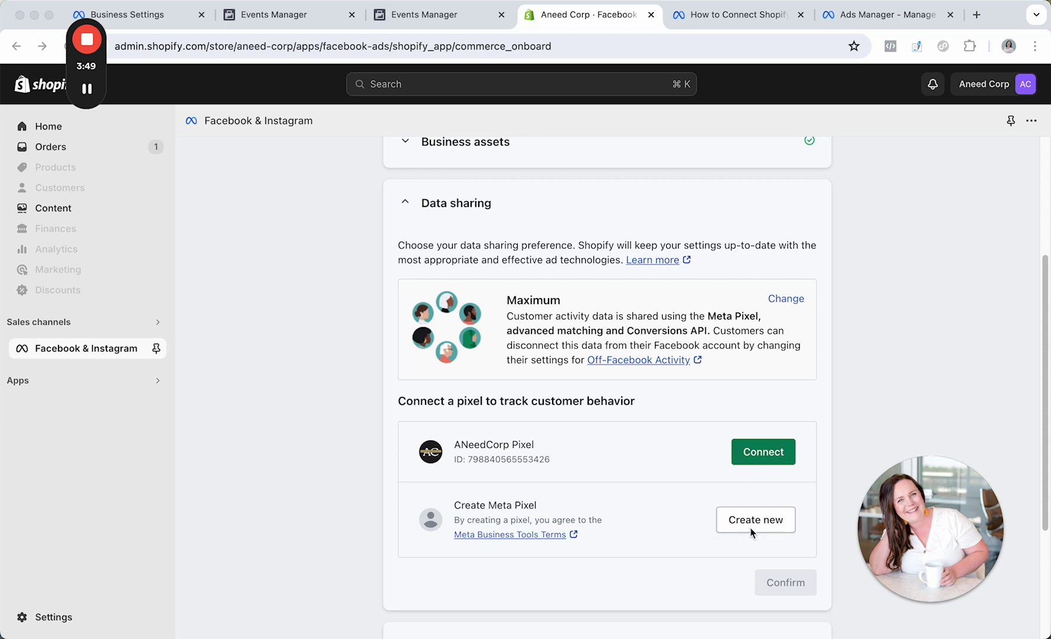
pyautogui.click(752, 547)
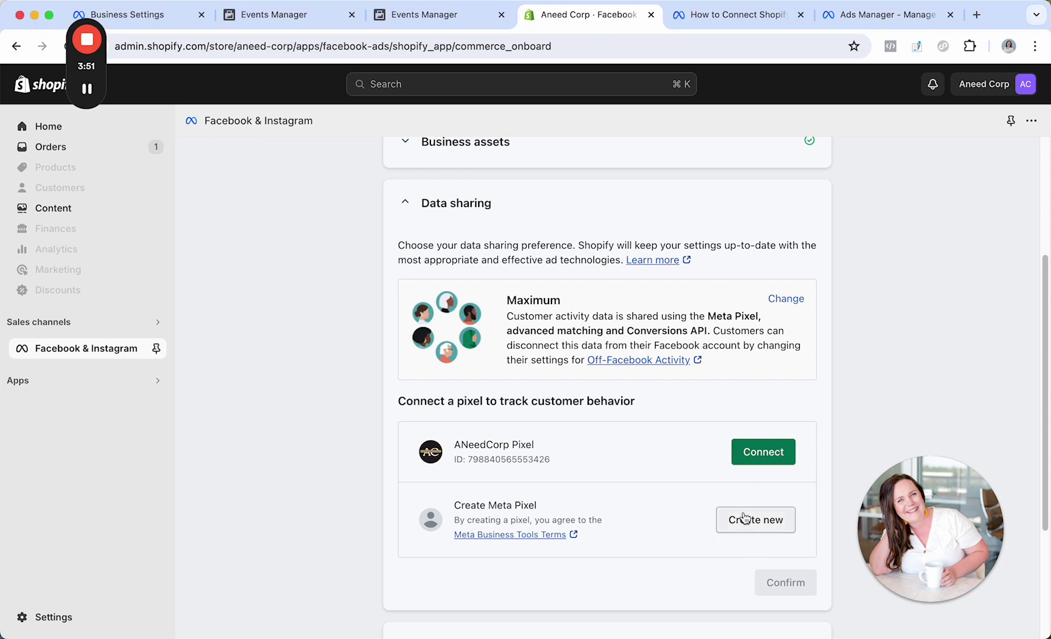
pyautogui.click(759, 451)
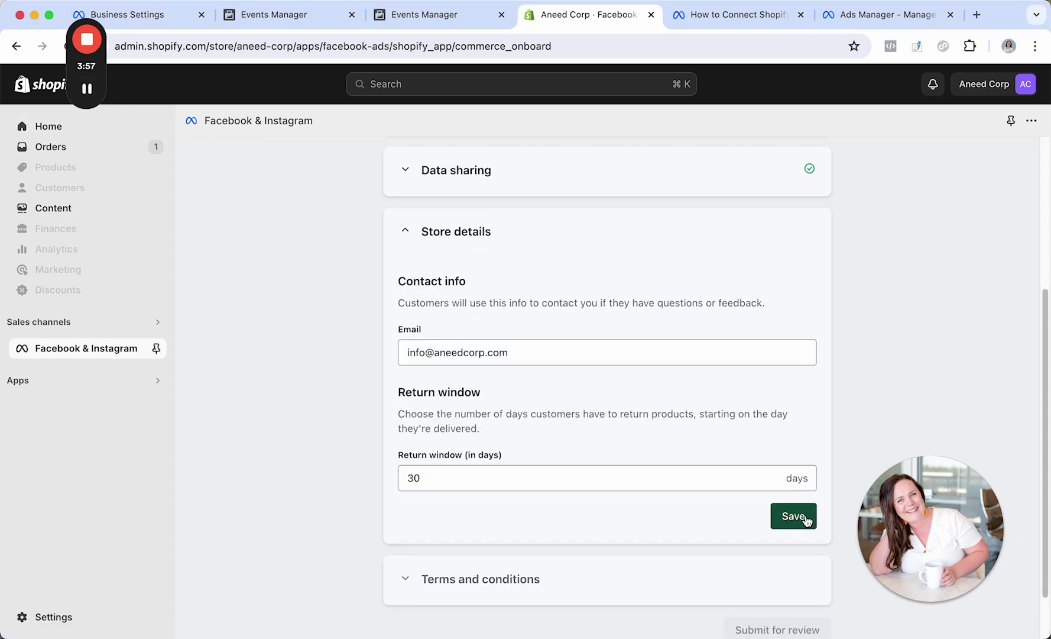
# - Save the store details, accept Meta's Seller Agreement and submit the setup for review
pyautogui.click(798, 516)
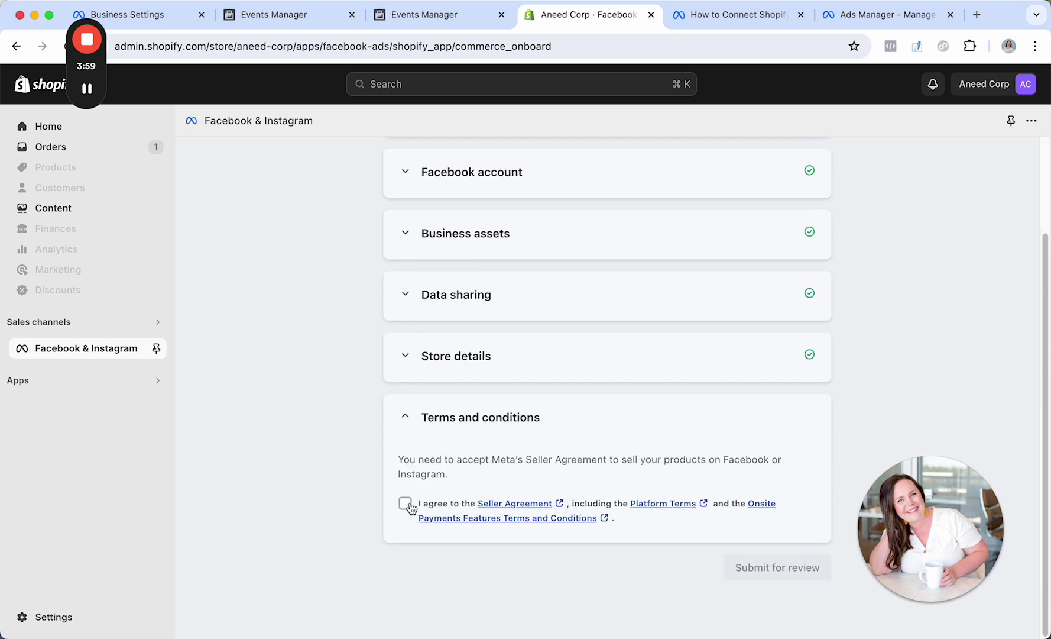
pyautogui.click(411, 505)
pyautogui.click(776, 568)
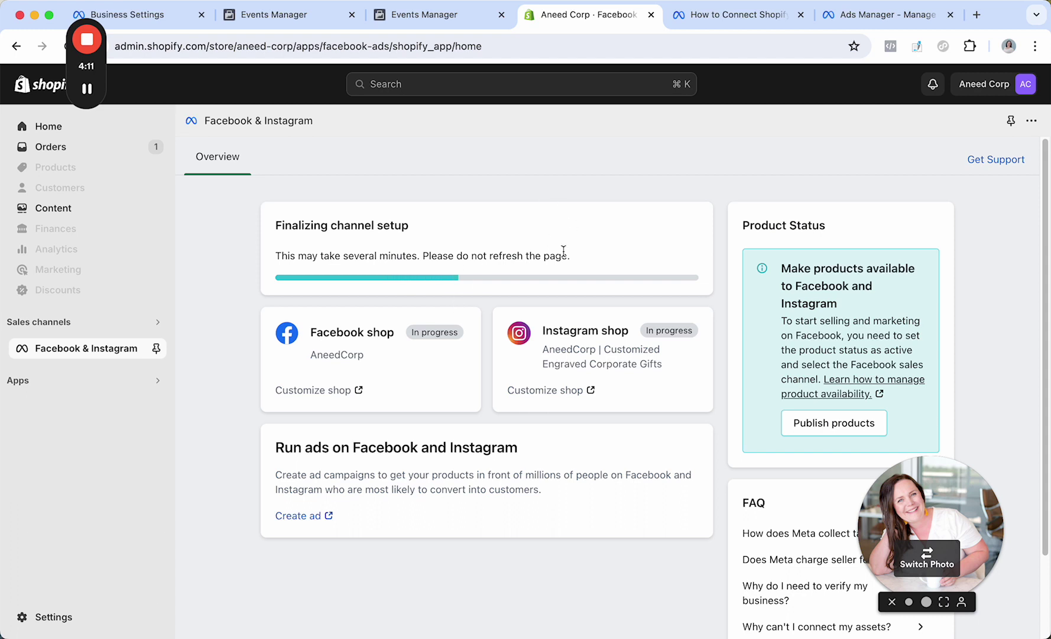
# - Search 'facebook pixe' in a new tab and open the Meta Pixel Helper Web Store listing
pyautogui.click(978, 16)
pyautogui.write('facebook pixel helper chrome')
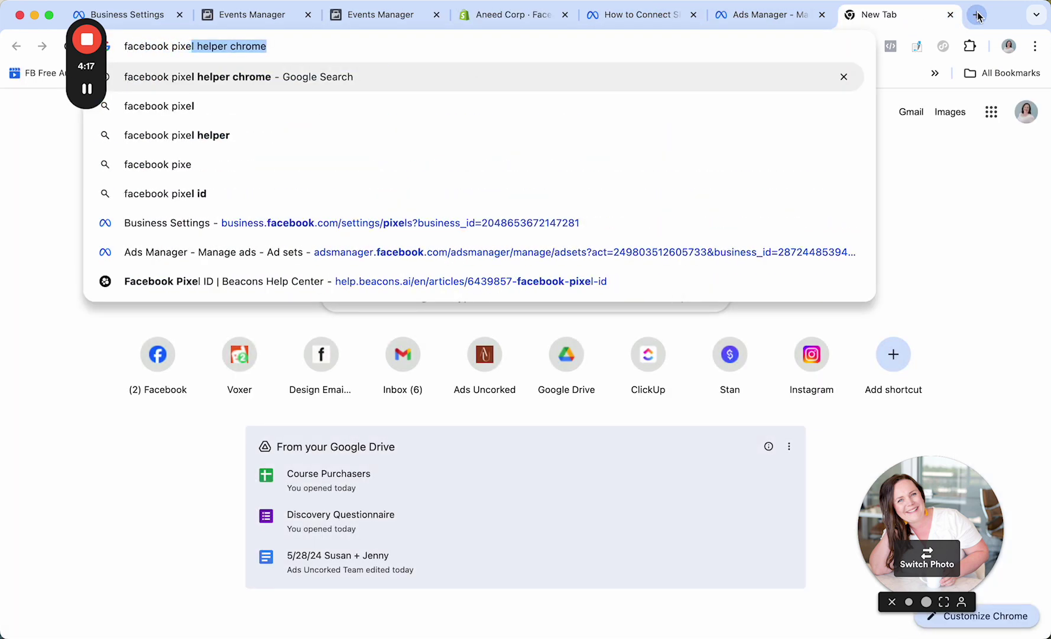
pyautogui.press('Return')
pyautogui.click(295, 206)
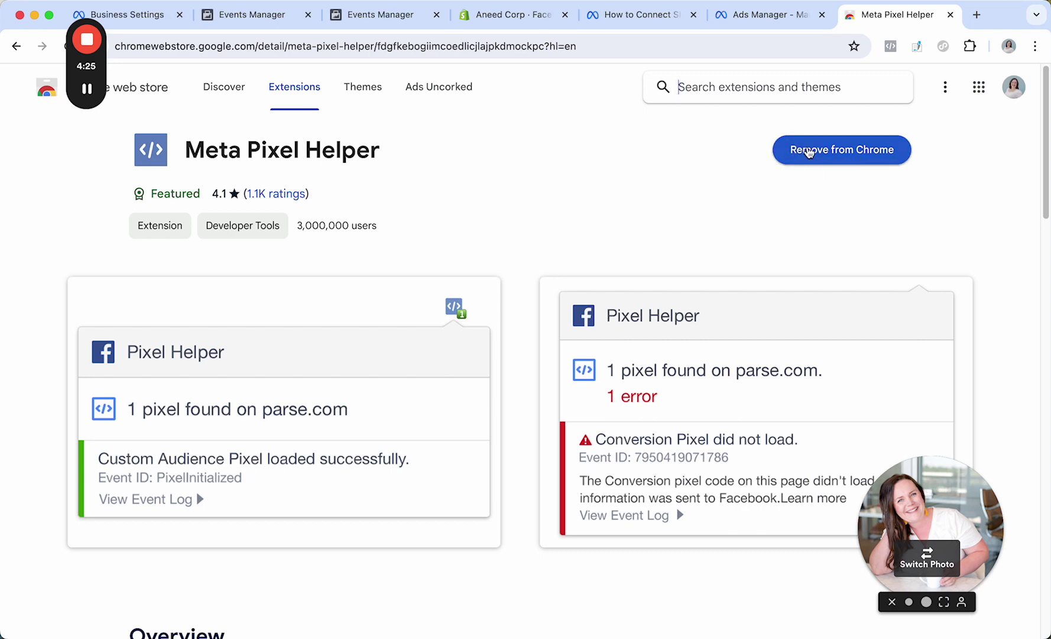
# - Load the Ads Uncorked site and show the pixels the helper finds there
pyautogui.click(976, 15)
pyautogui.write('adsuncorked.com')
pyautogui.press('Return')
pyautogui.click(891, 46)
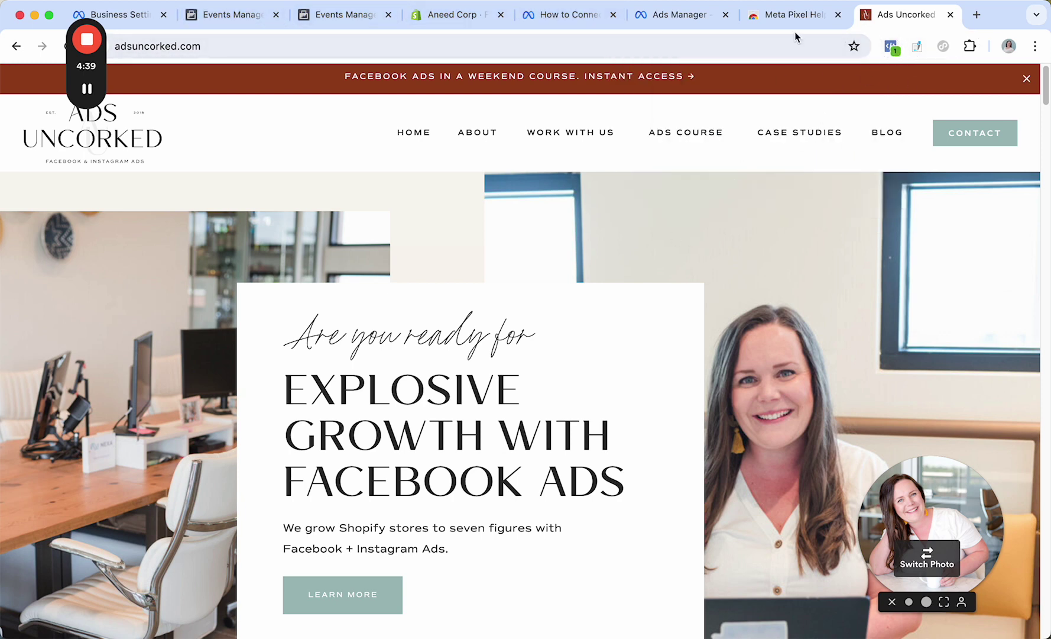
# - Close the Shopify connection help article with Cmd+W
pyautogui.click(794, 17)
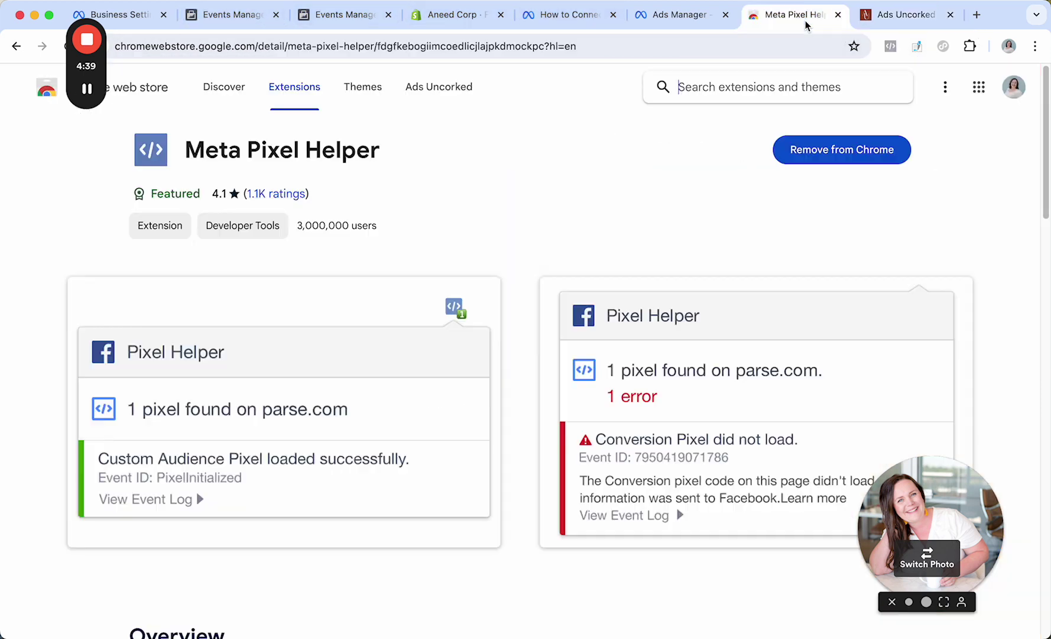
pyautogui.click(583, 16)
pyautogui.press('super+w')
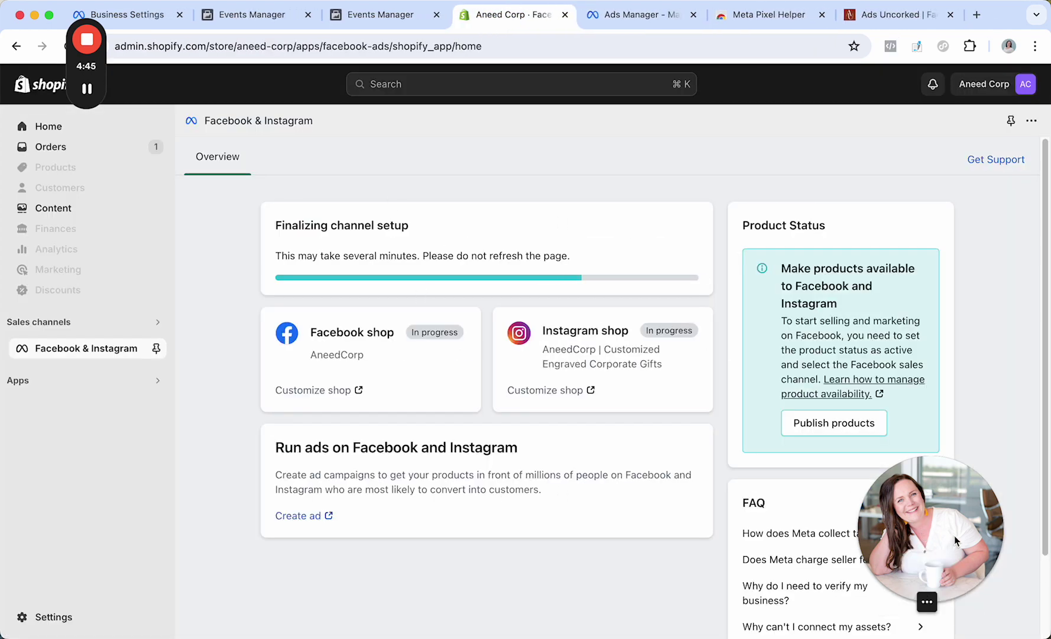
# - Wait for channel setup to finish, then dismiss the 'You're ready to start selling' approval
pyautogui.moveTo(955, 537); pyautogui.dragTo(903, 169)
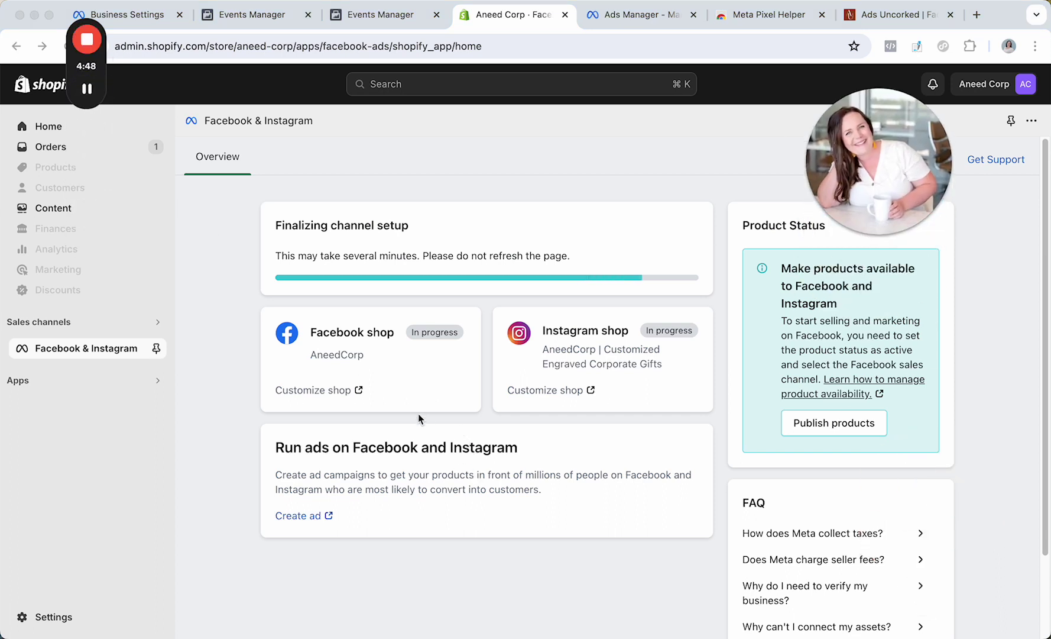
pyautogui.click(418, 372)
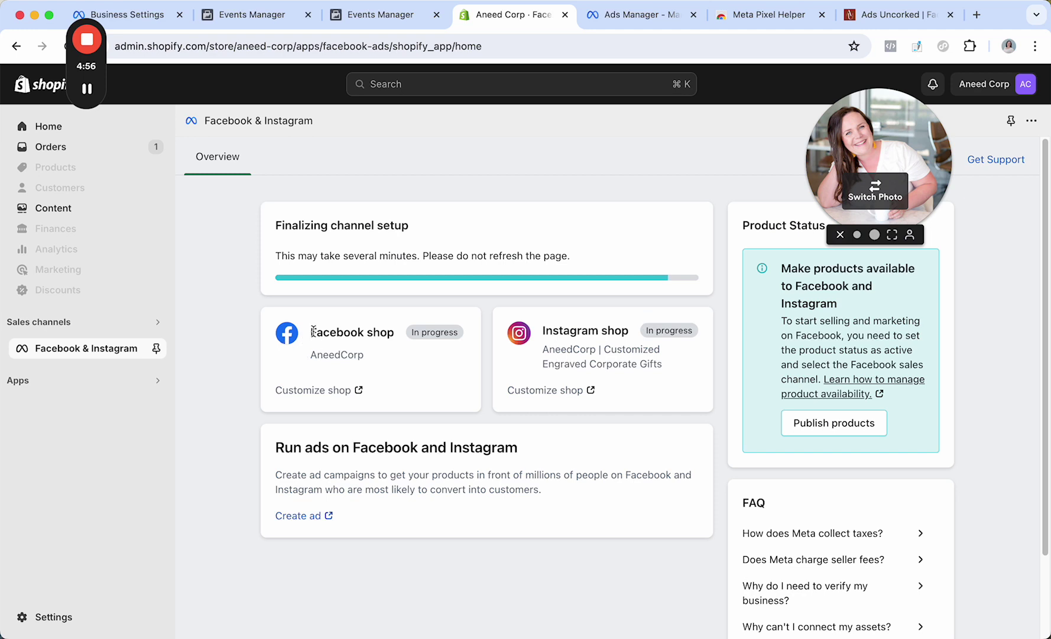
pyautogui.moveTo(570, 386)
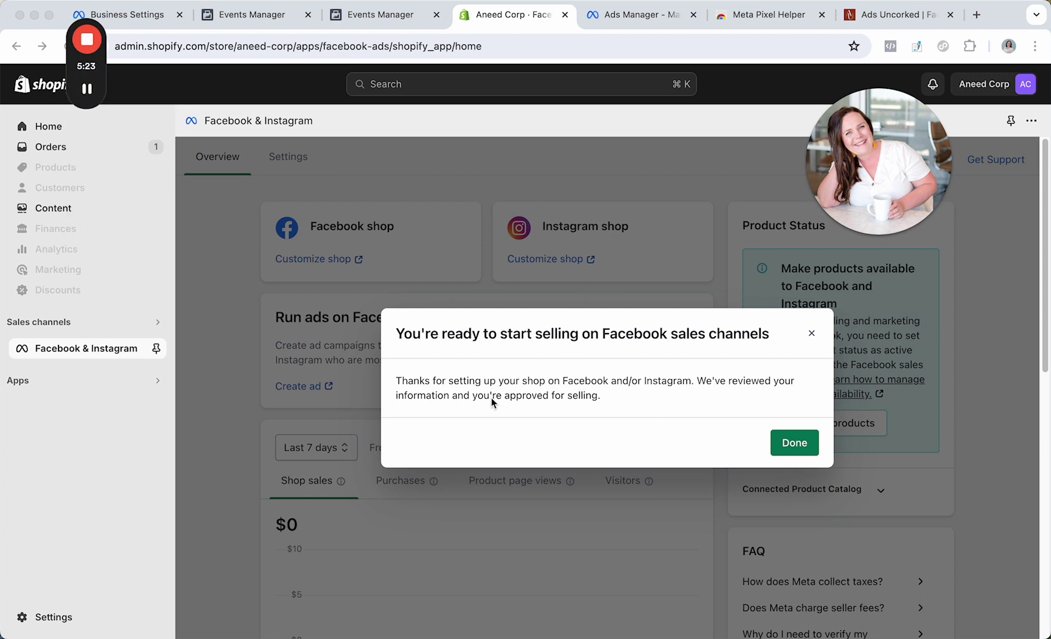
pyautogui.click(798, 444)
# - Dismiss the accidental right-click text menu and clear the stray text selection
pyautogui.rightClick(341, 260)
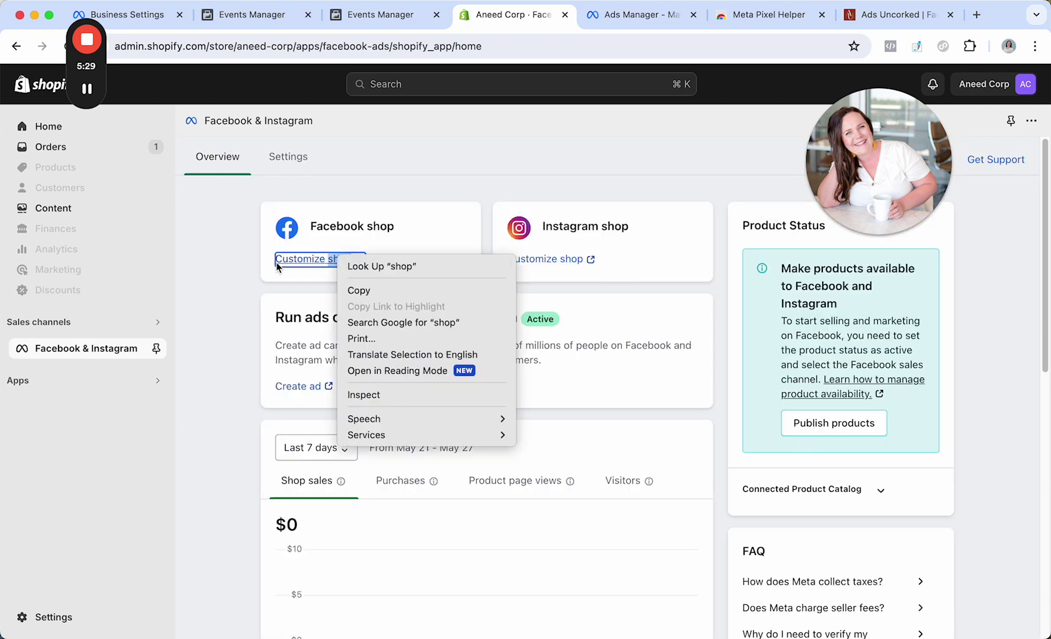
pyautogui.press('Escape')
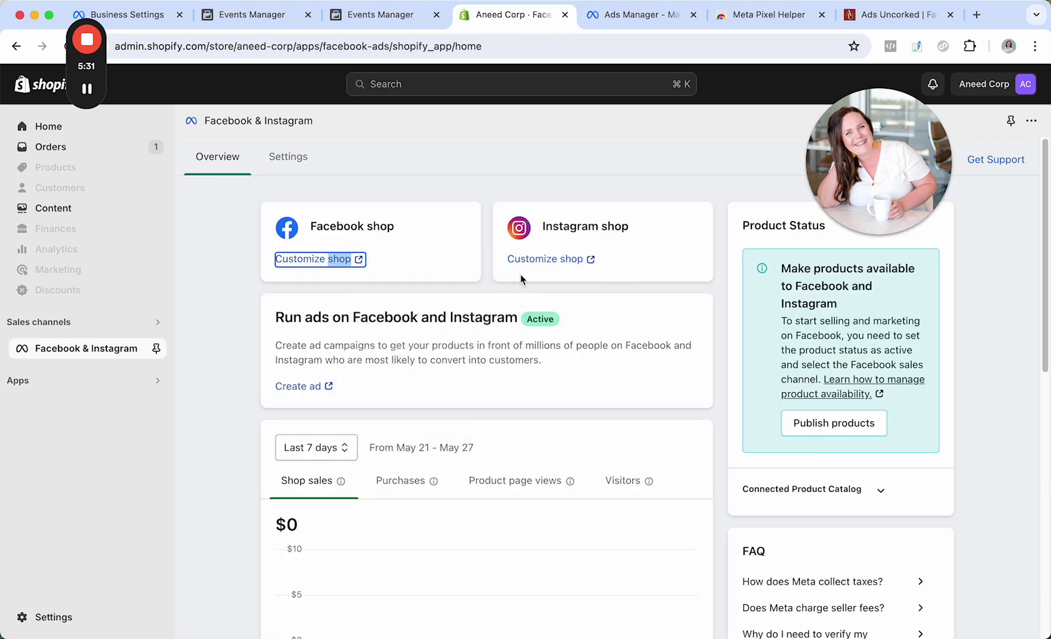
pyautogui.click(478, 235)
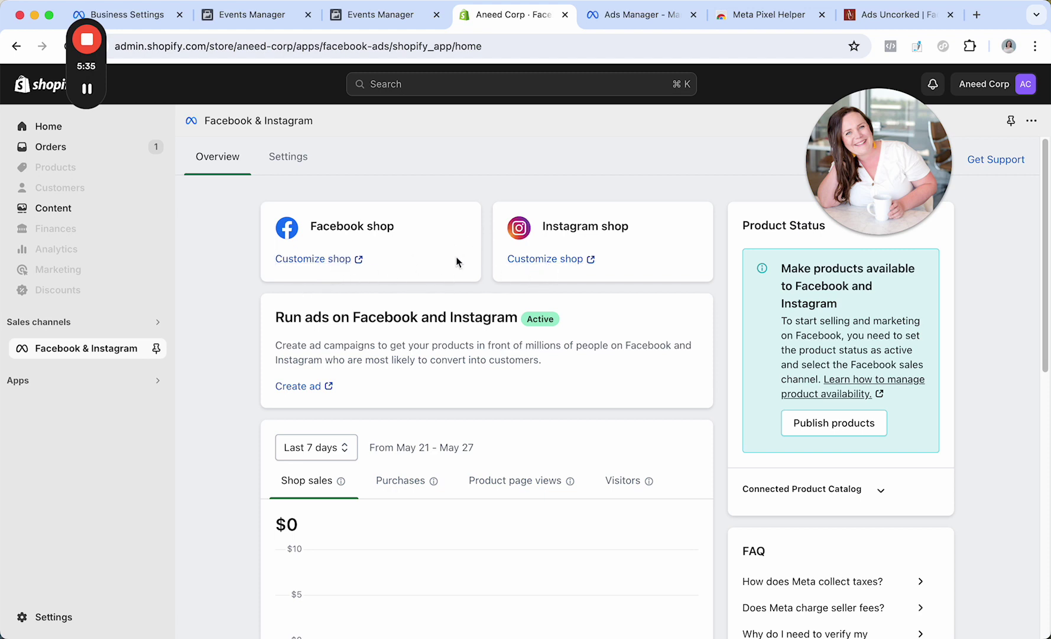
pyautogui.scroll(-3, 672, 284)
pyautogui.scroll(3, 592, 222)
# - Open the Facebook & Instagram channel Settings to review Meta tax collection and the missing-PayPal checkout warning
pyautogui.click(286, 156)
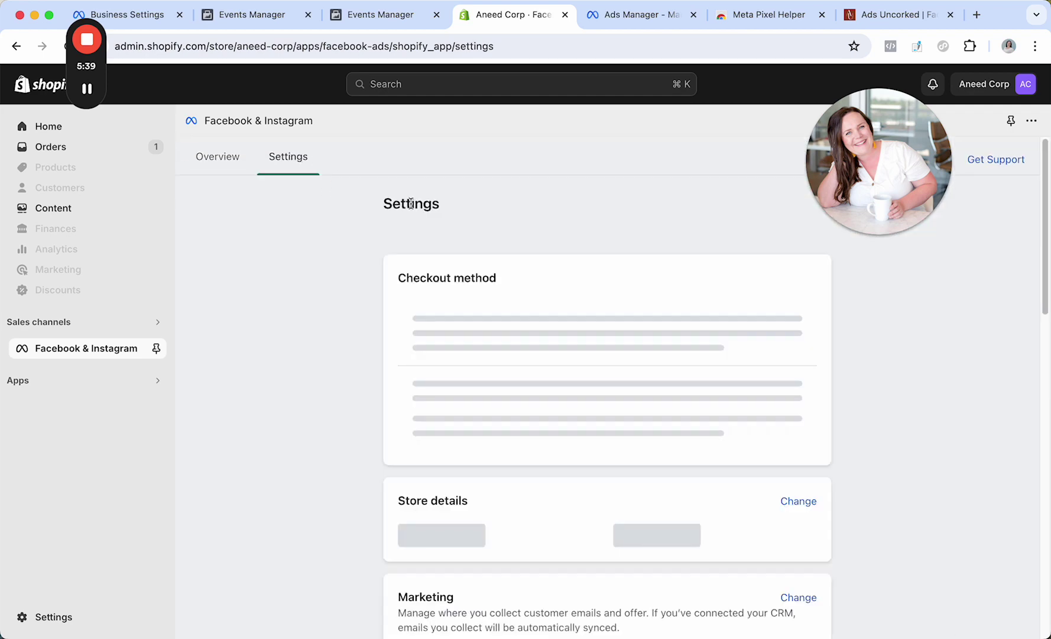
pyautogui.scroll(-5, 421, 361)
pyautogui.scroll(4, 421, 358)
pyautogui.scroll(1, 420, 360)
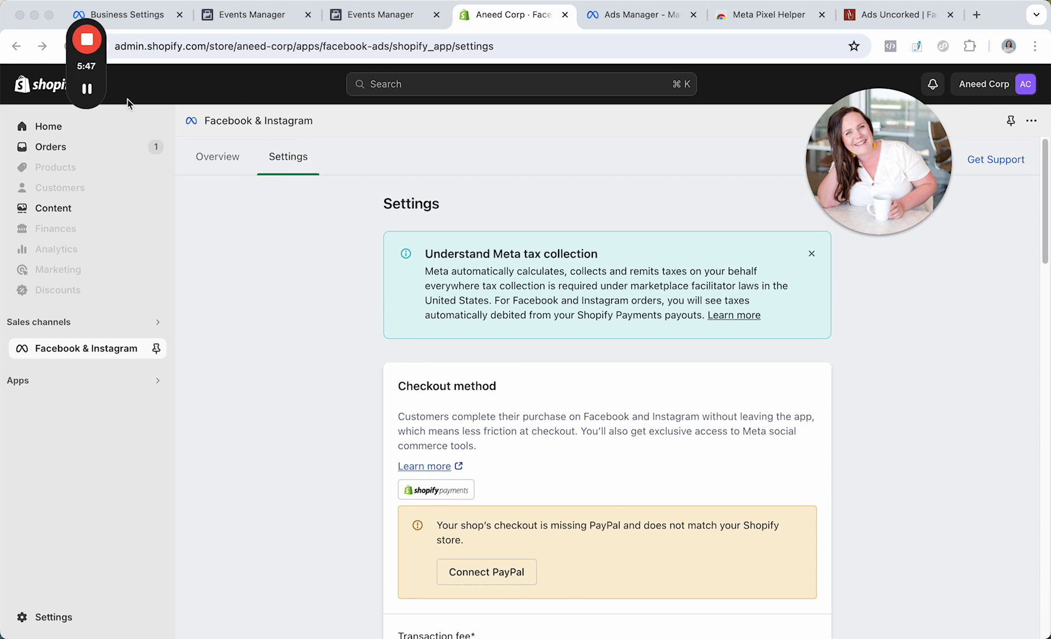
# - Confirm the Shopify setup is completed and send test traffic to aneedcorp.com for the ANeedCorp Pixel
pyautogui.click(88, 89)
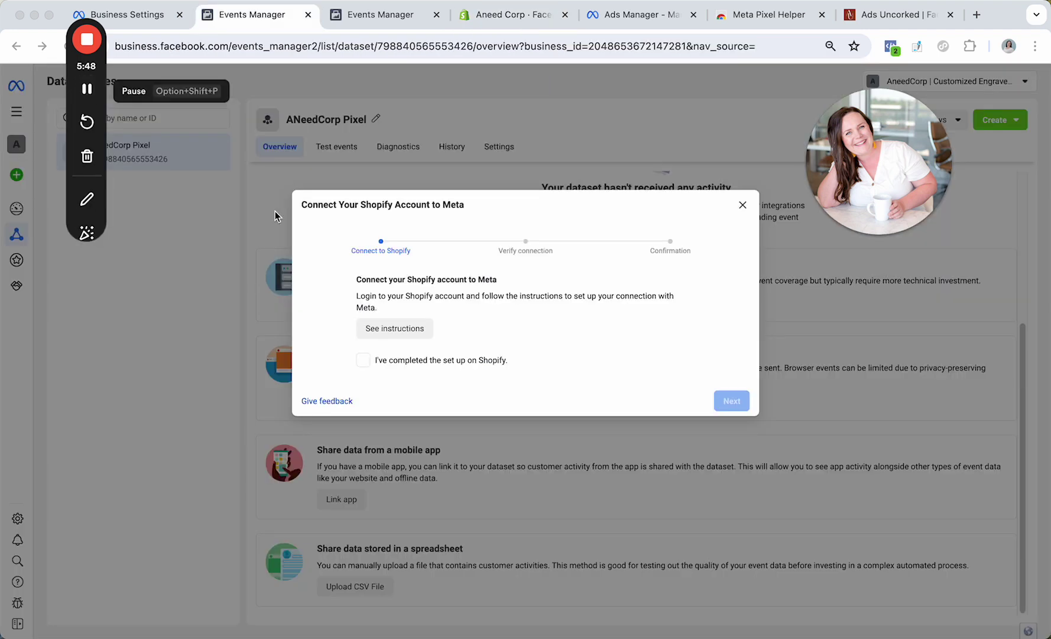
pyautogui.click(367, 365)
pyautogui.click(364, 362)
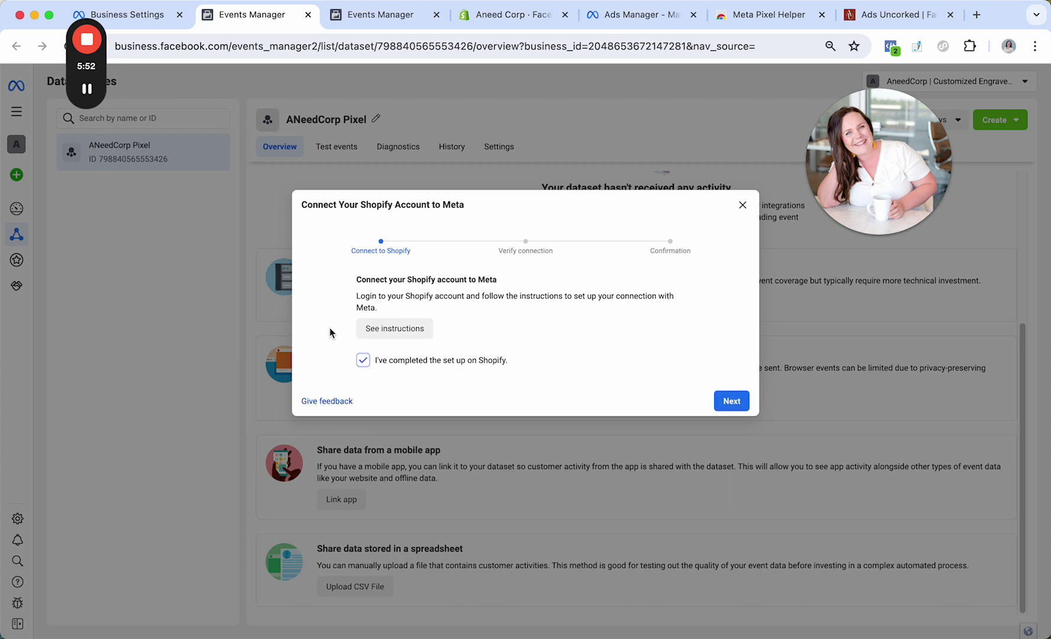
pyautogui.click(731, 401)
pyautogui.click(379, 368)
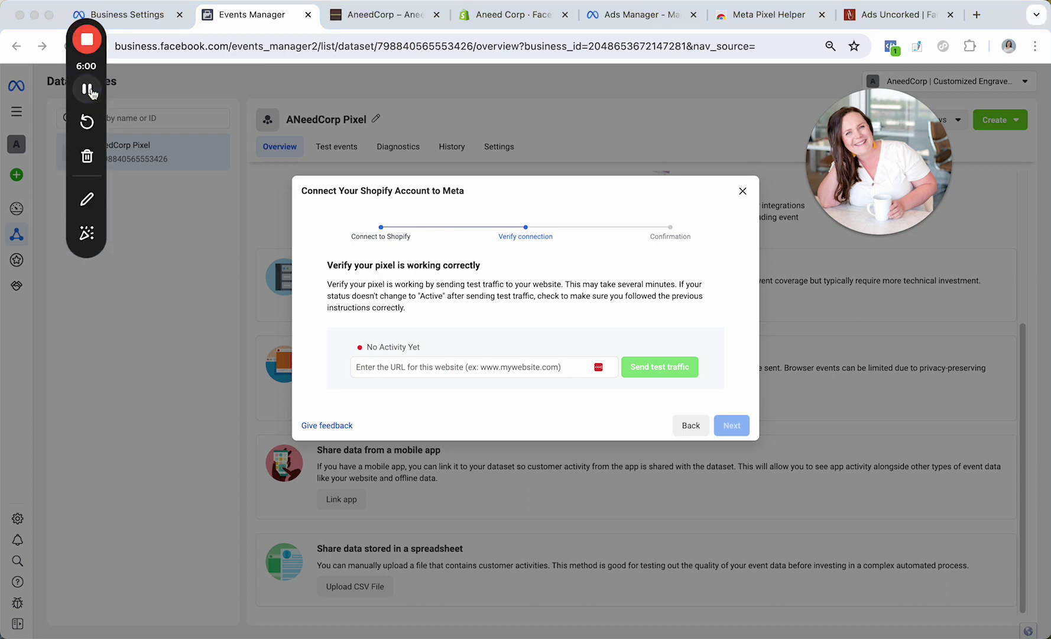
pyautogui.click(460, 366)
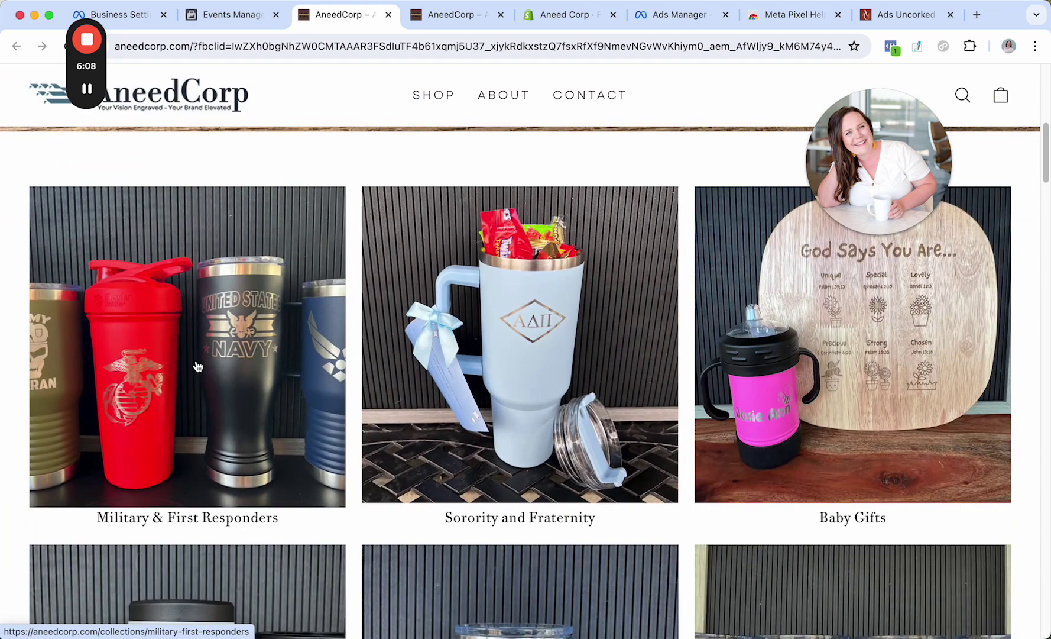
# - Check the storefront's pixel in Meta Pixel Helper and browse the Military & First Responders collection
pyautogui.click(892, 46)
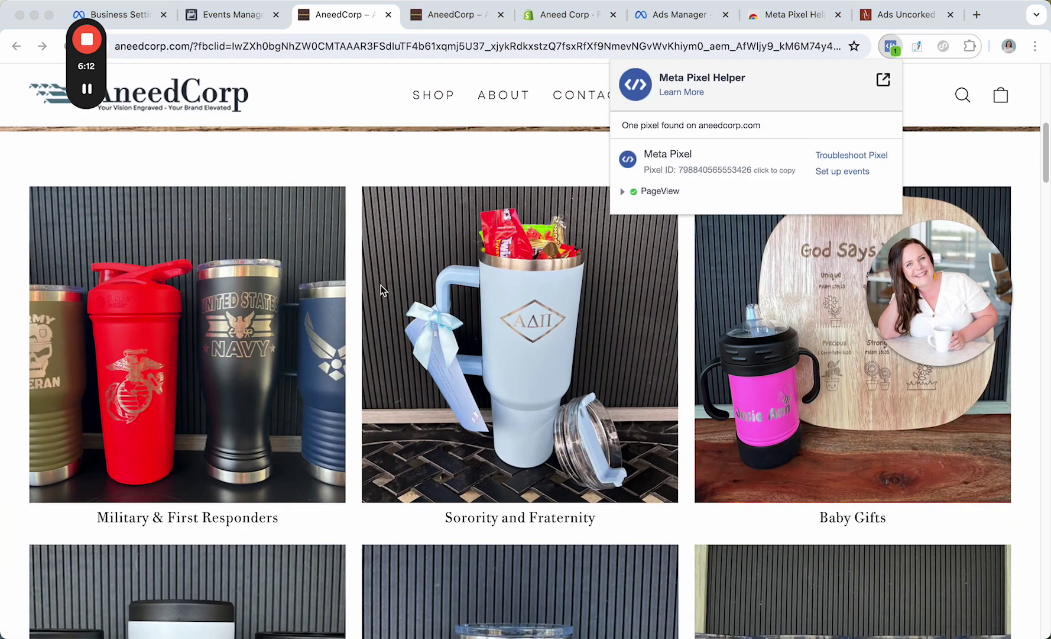
pyautogui.click(254, 346)
pyautogui.click(177, 331)
pyautogui.scroll(-5, 455, 364)
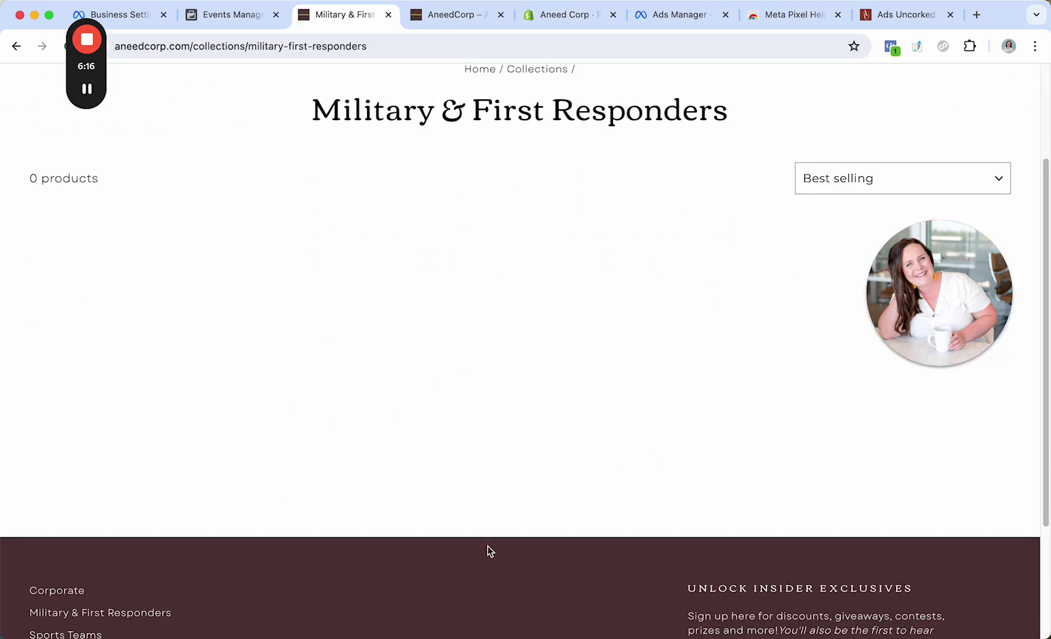
pyautogui.scroll(5, 219, 238)
pyautogui.click(17, 46)
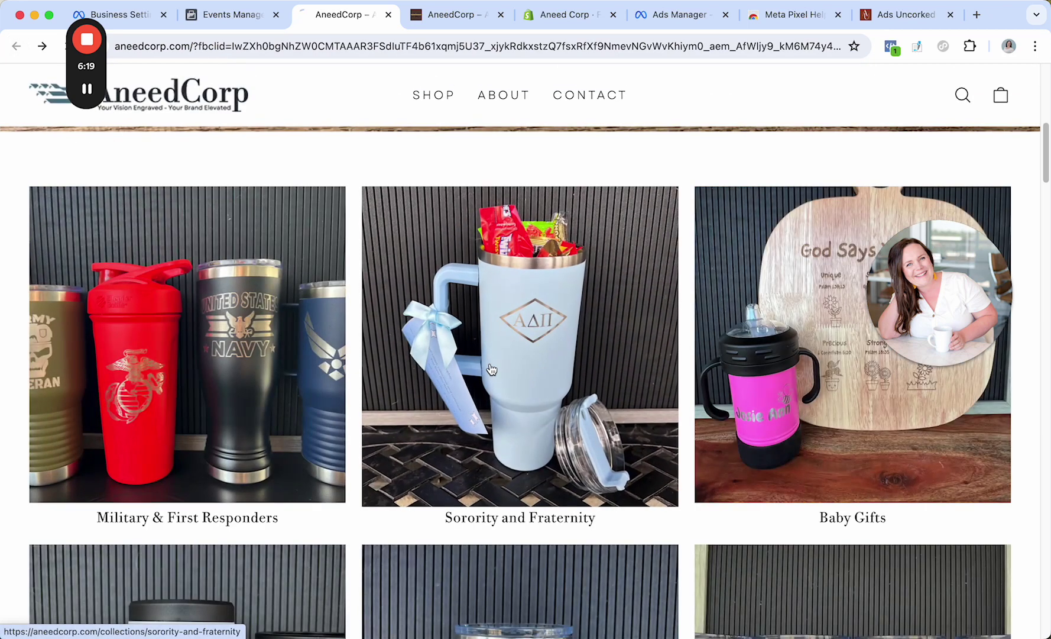
# - Browse the Sorority and Fraternity and Wedding Parties collections, then return to Events Manager
pyautogui.click(491, 369)
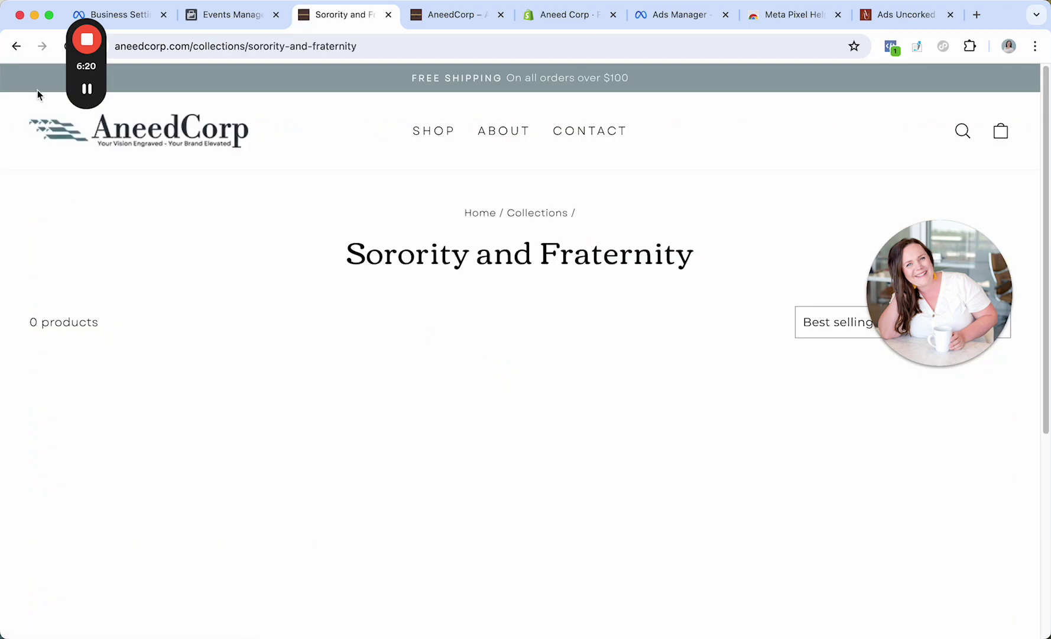
pyautogui.click(16, 45)
pyautogui.scroll(-6, 798, 495)
pyautogui.click(607, 430)
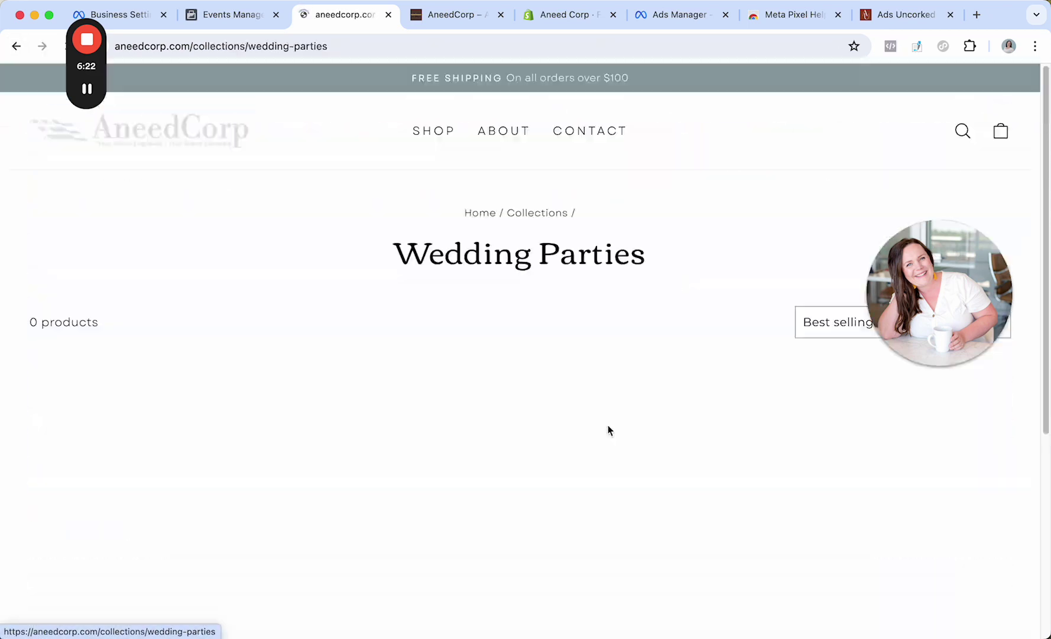
pyautogui.click(17, 46)
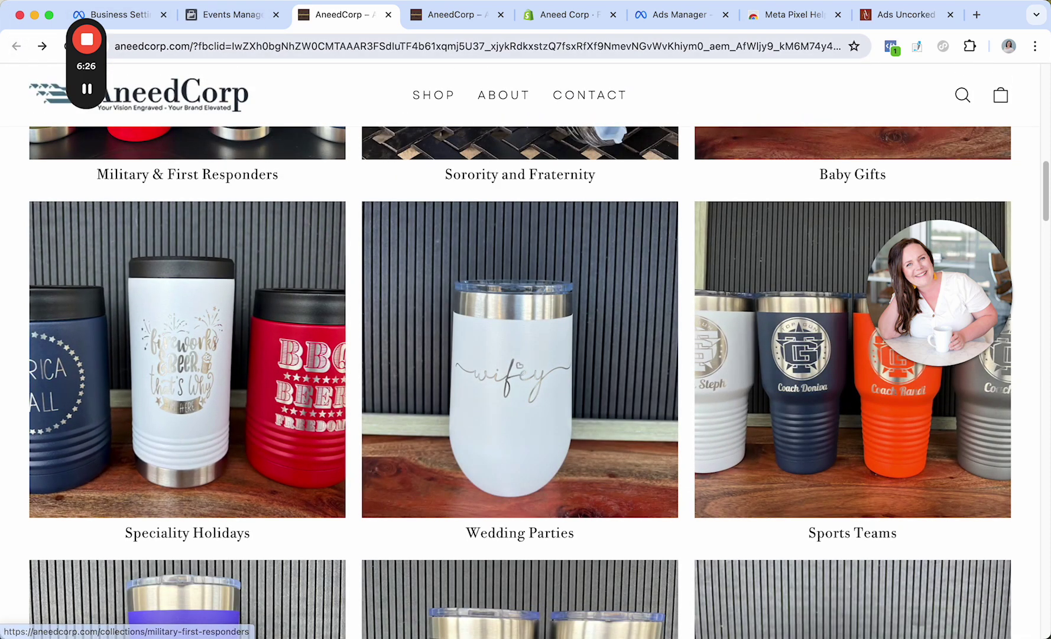
pyautogui.click(230, 16)
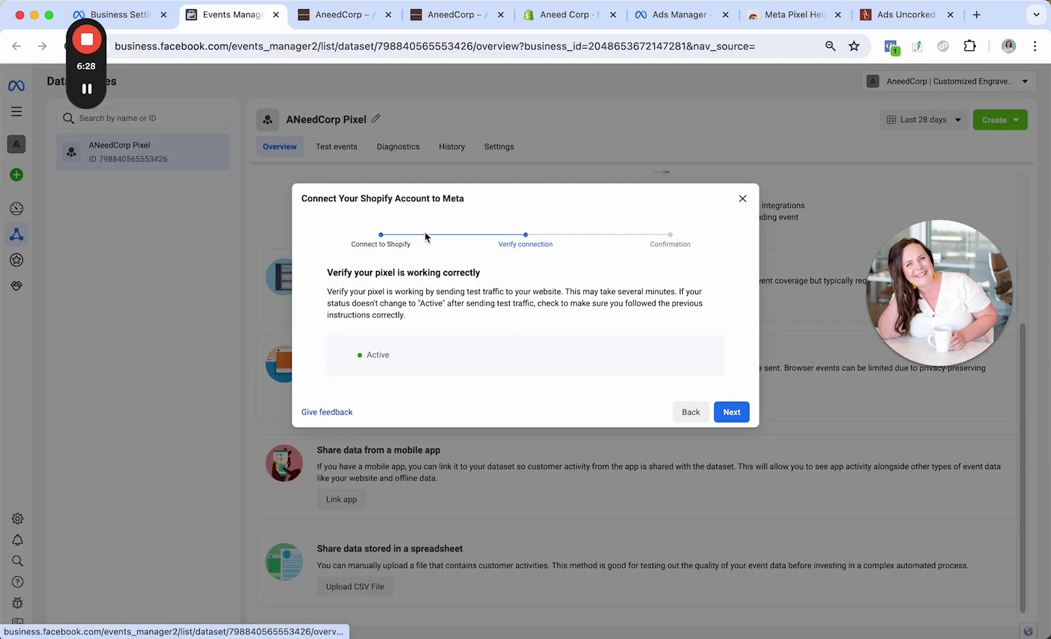
# - With the pixel showing Active, advance to Setup complete, finish, and reload the pixel overview
pyautogui.moveTo(355, 349); pyautogui.dragTo(441, 368)
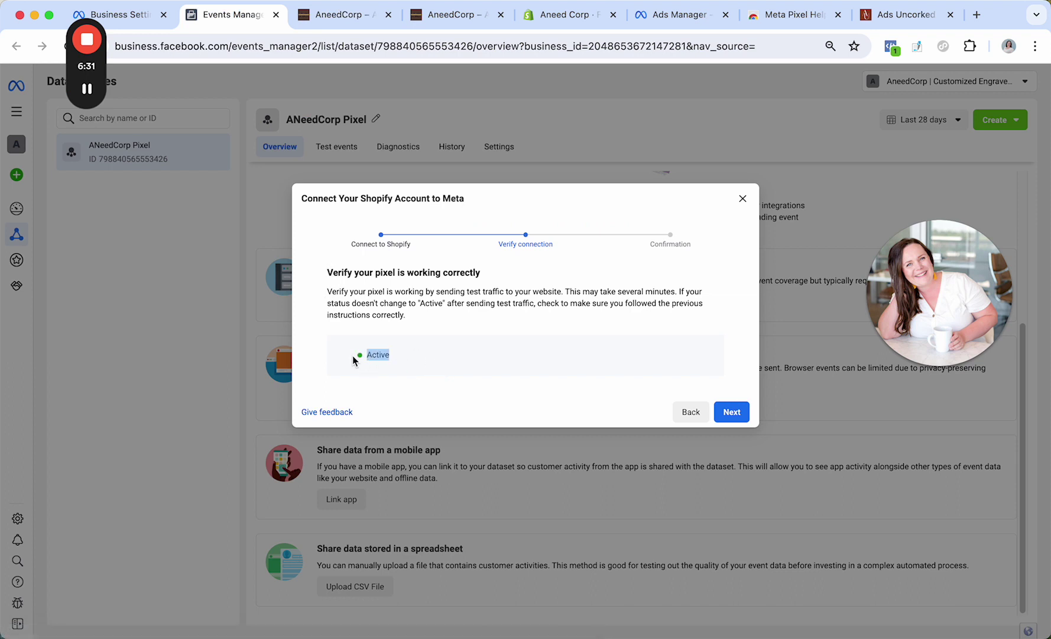
pyautogui.click(596, 357)
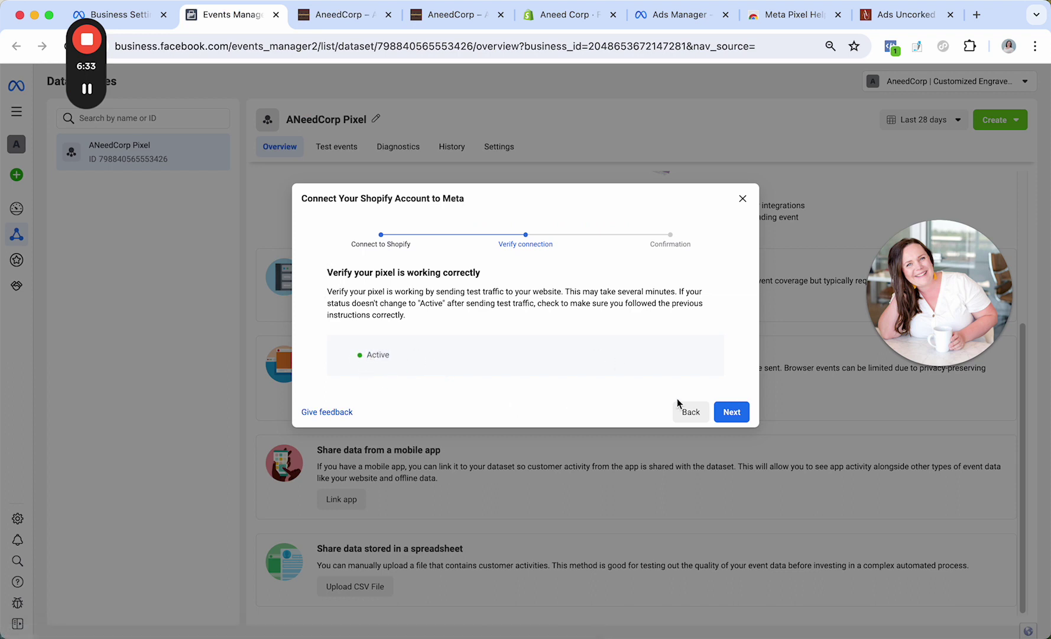
pyautogui.click(732, 412)
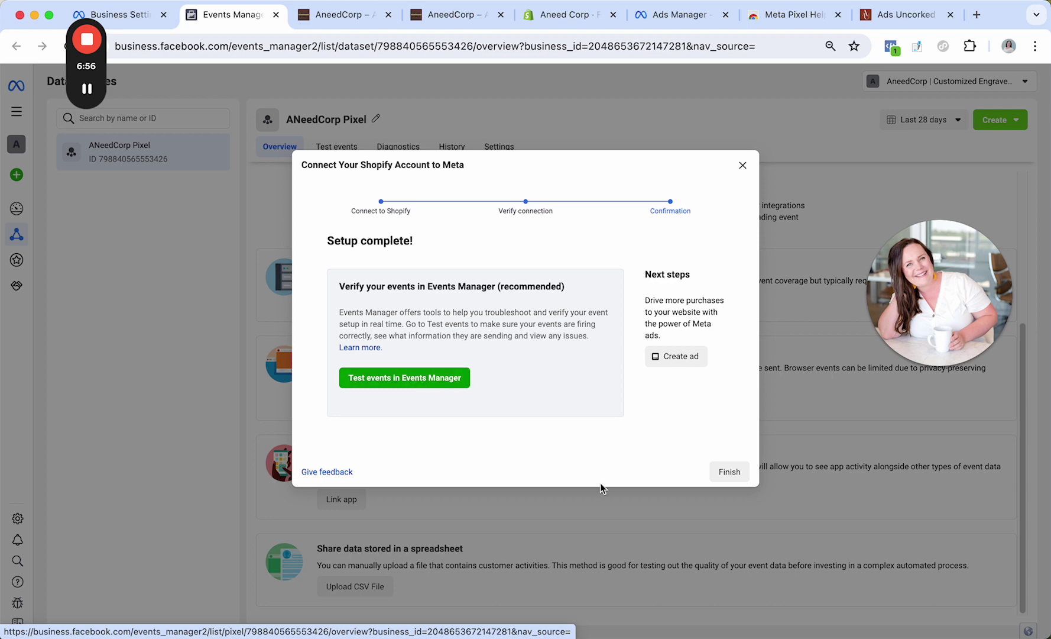
pyautogui.click(729, 472)
pyautogui.moveTo(101, 65); pyautogui.dragTo(167, 163)
pyautogui.click(69, 46)
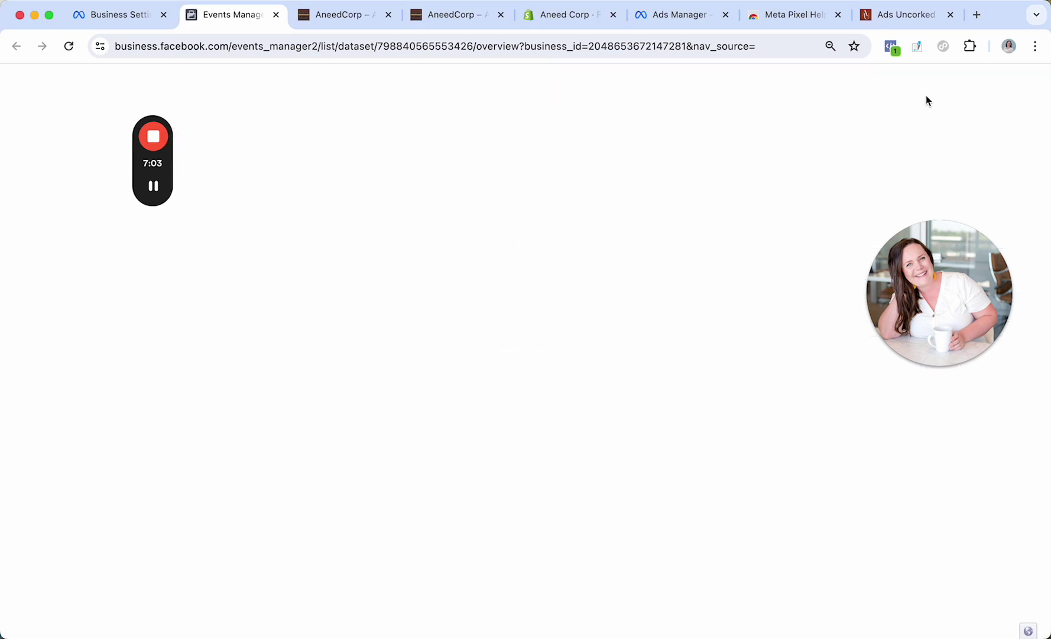
# - Close the Ads Uncorked and Meta Pixel Helper tabs and check the Shopify setup completion percentage
pyautogui.click(950, 15)
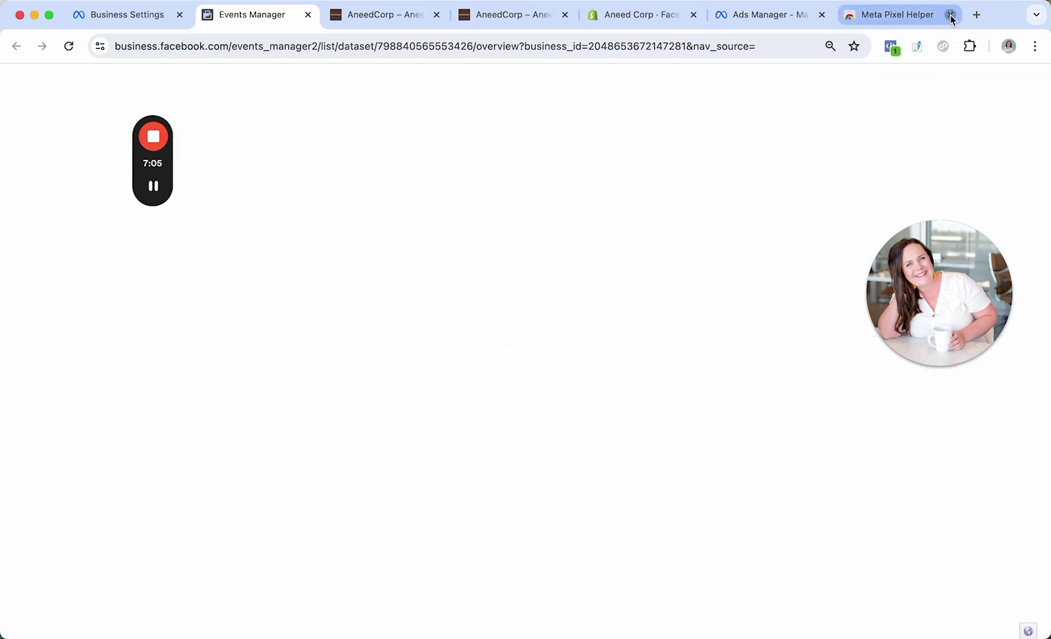
pyautogui.click(950, 15)
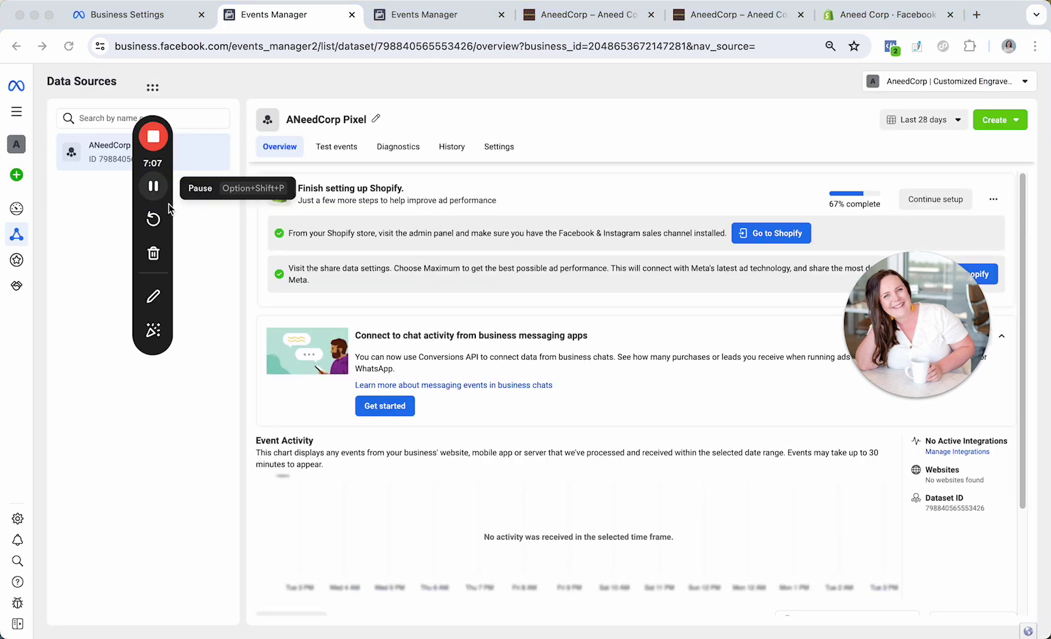
pyautogui.moveTo(880, 346); pyautogui.dragTo(468, 444)
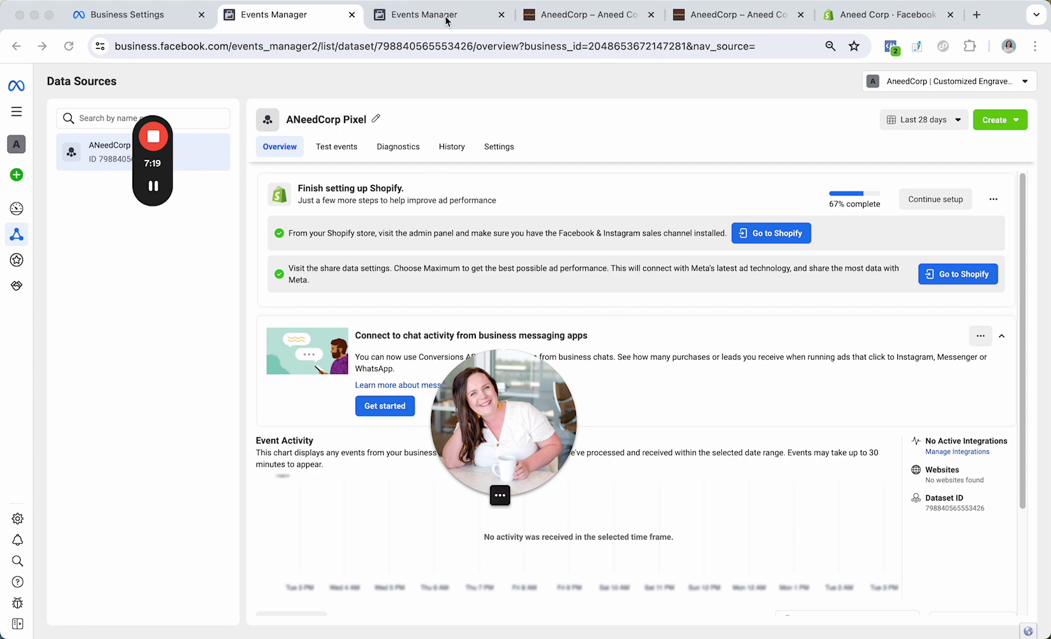
pyautogui.click(615, 22)
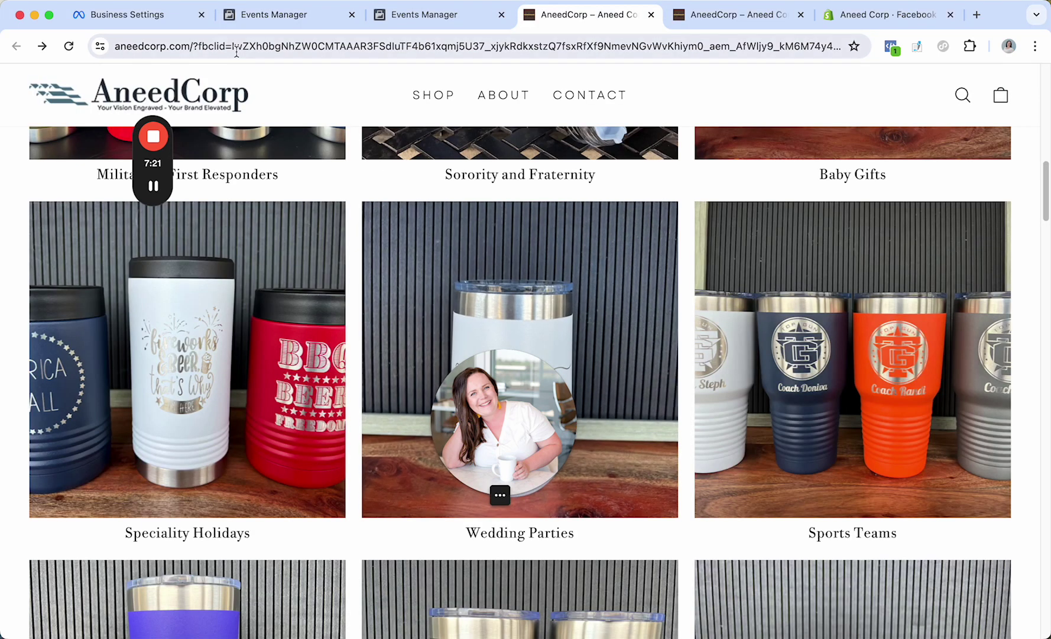
pyautogui.click(309, 16)
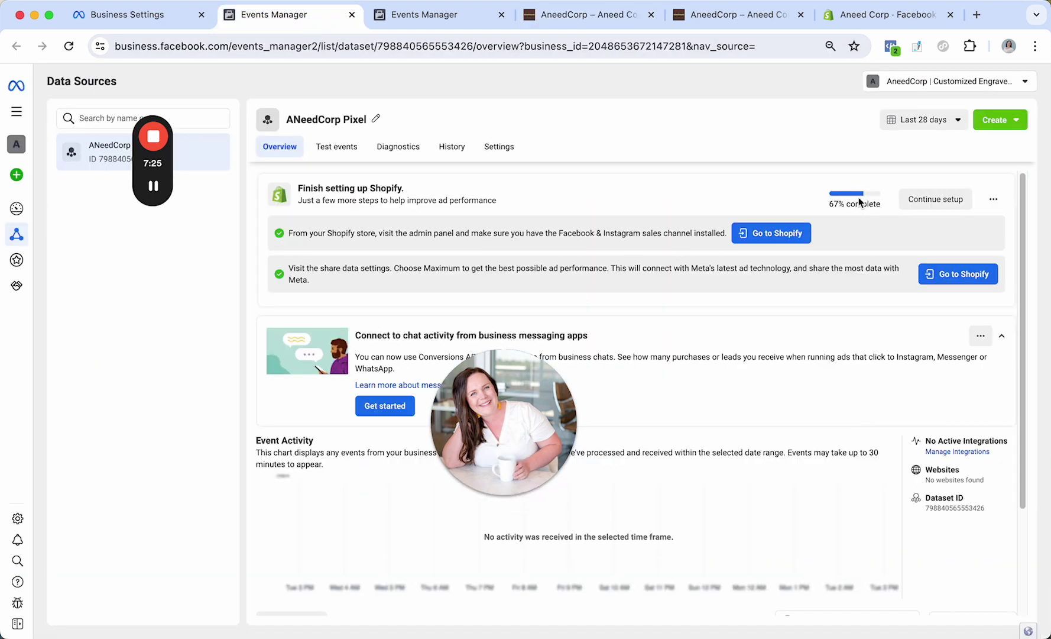
pyautogui.moveTo(869, 203); pyautogui.dragTo(829, 204)
# - Check the pixel on the store page, then browse Collections and open the Baby Gifts collection
pyautogui.click(599, 16)
pyautogui.click(892, 46)
pyautogui.scroll(9, 964, 503)
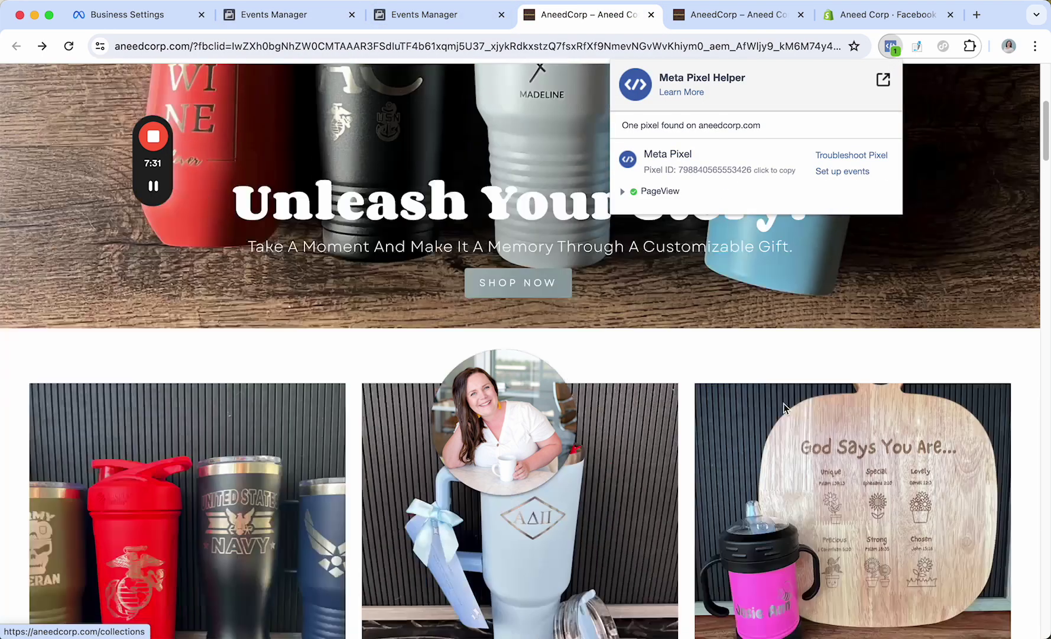
pyautogui.click(503, 275)
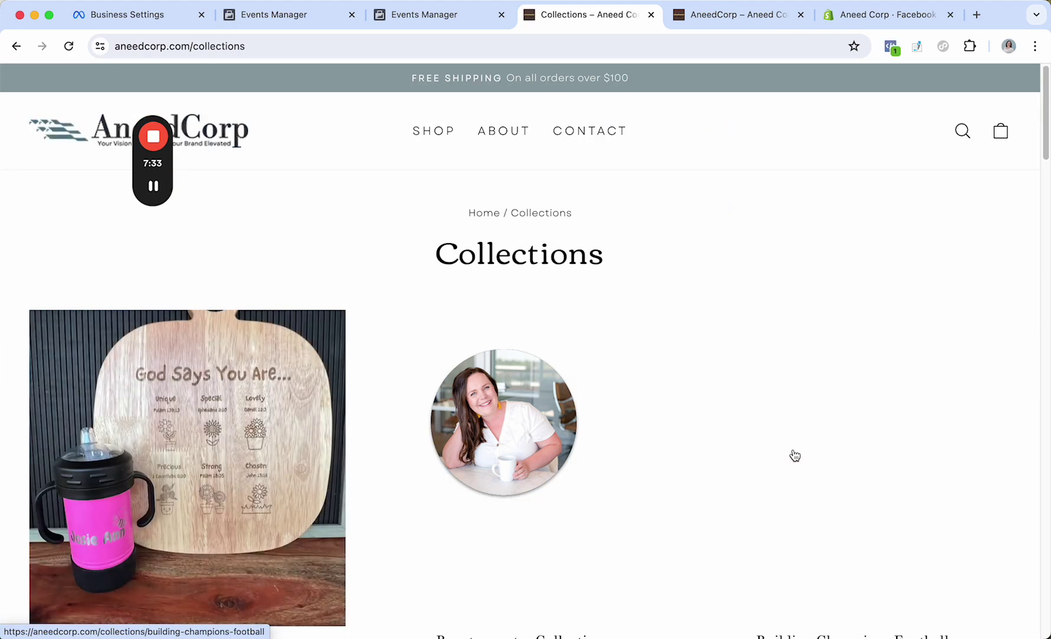
pyautogui.click(178, 462)
pyautogui.scroll(-5, 702, 285)
pyautogui.scroll(5, 601, 300)
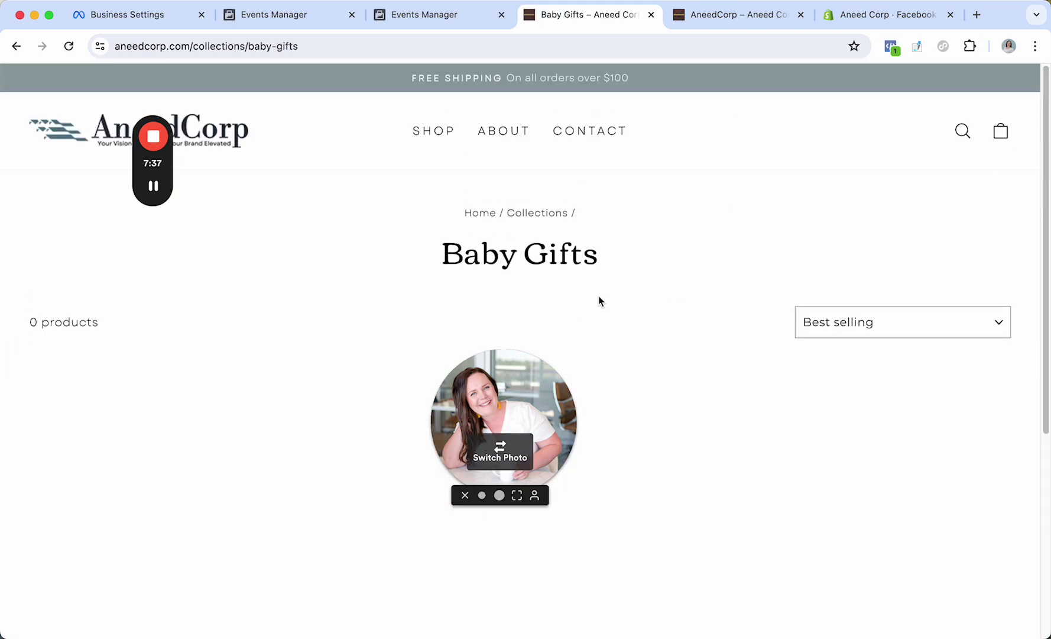
# - Confirm in Meta Pixel Helper that the collections page fires PageView, then return to Events Manager
pyautogui.click(16, 46)
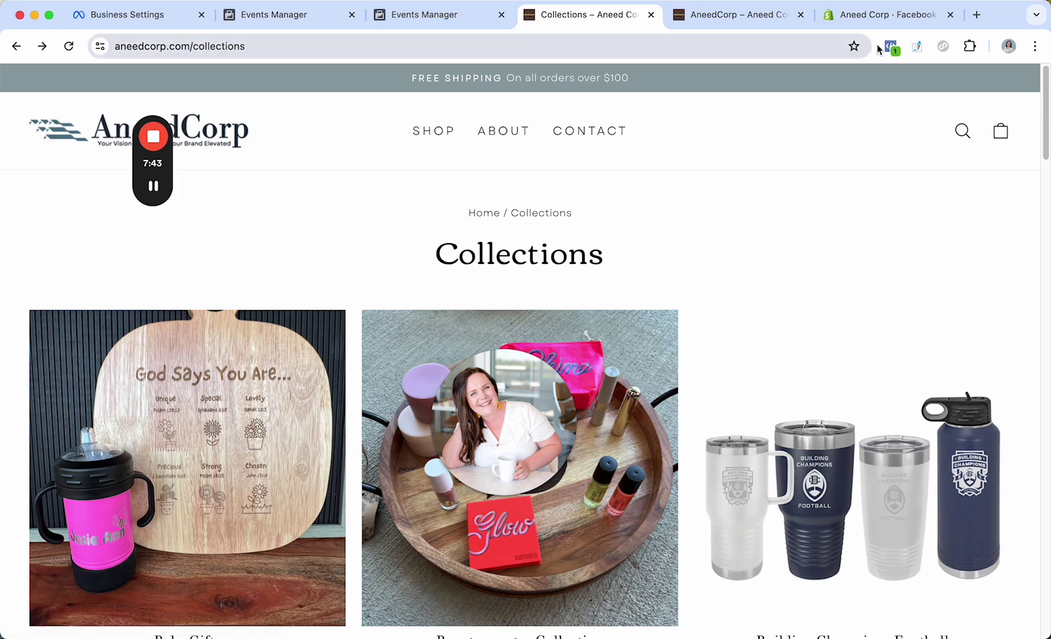
pyautogui.click(891, 49)
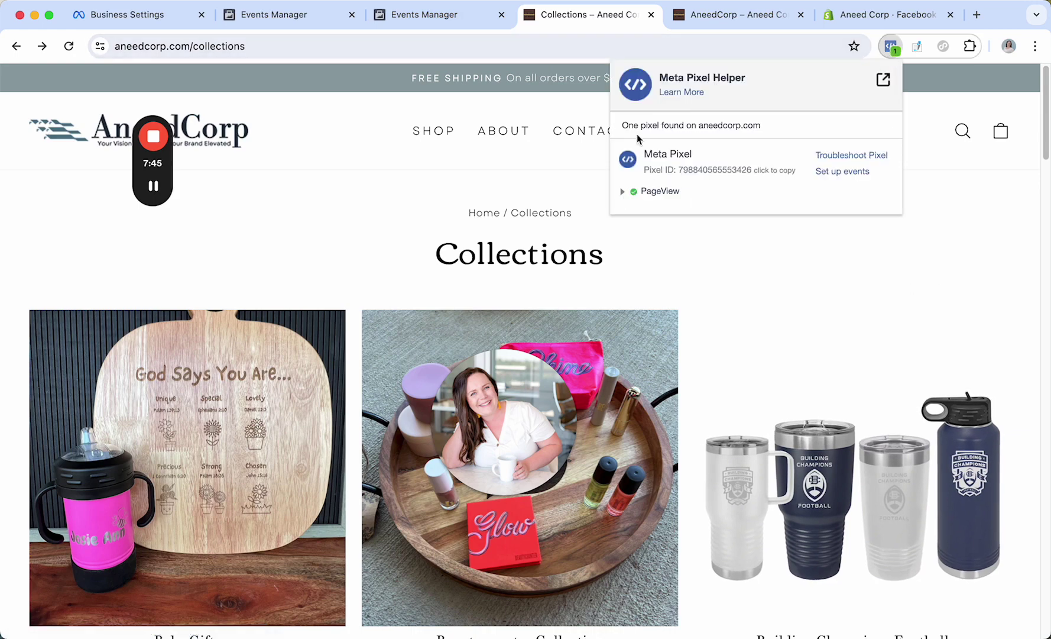
pyautogui.click(623, 194)
pyautogui.click(622, 194)
pyautogui.click(440, 18)
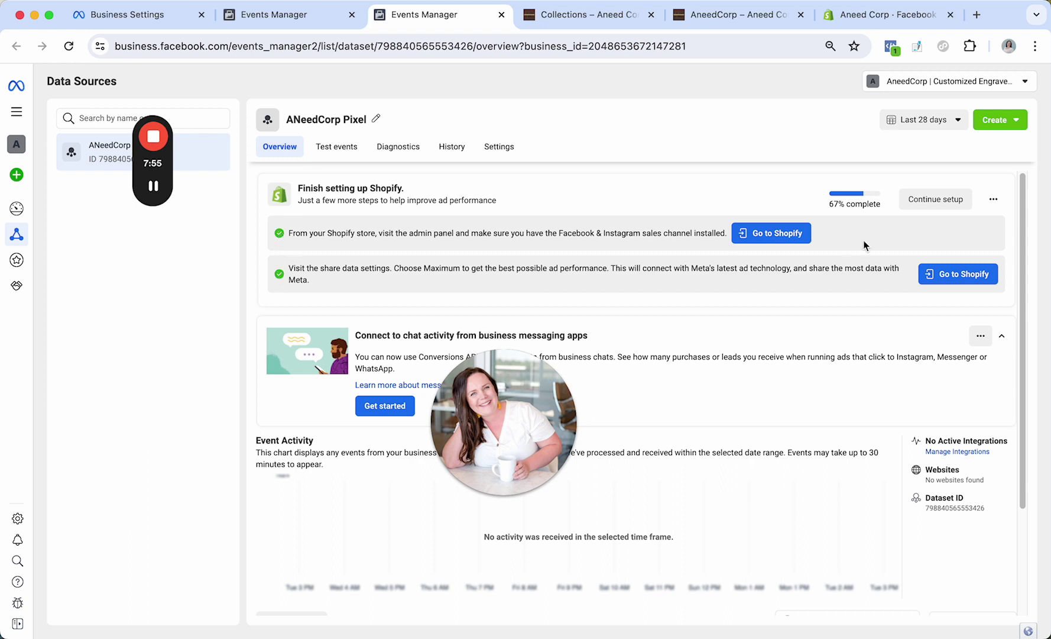
# - Review the Shopify setup card's instructions on Maximum sharing and the Shopify store admin
pyautogui.click(993, 201)
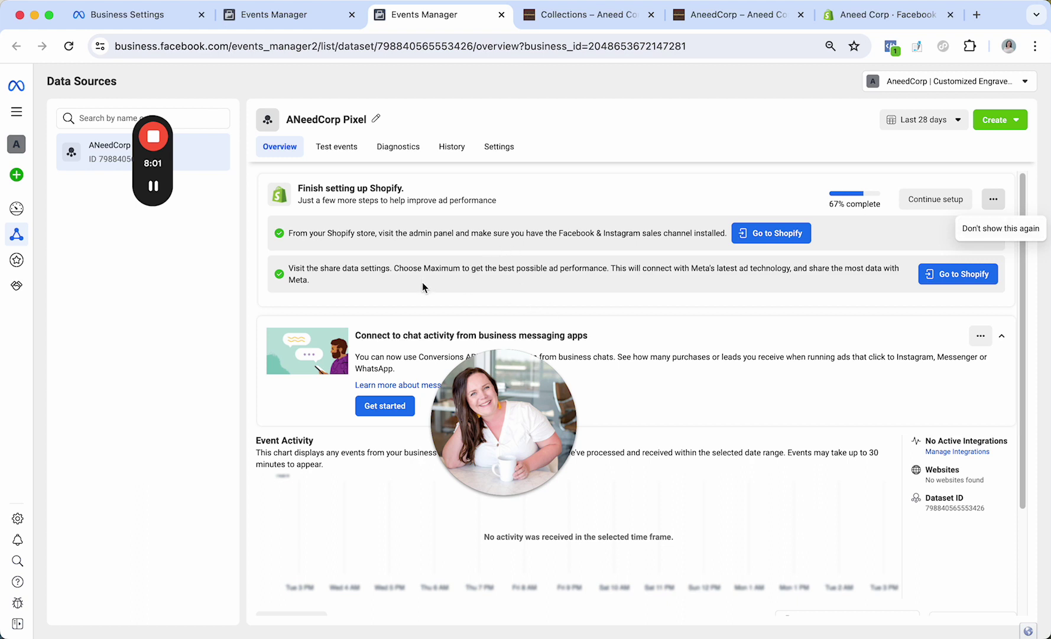
pyautogui.moveTo(392, 267); pyautogui.dragTo(474, 278)
pyautogui.moveTo(328, 232); pyautogui.dragTo(429, 231)
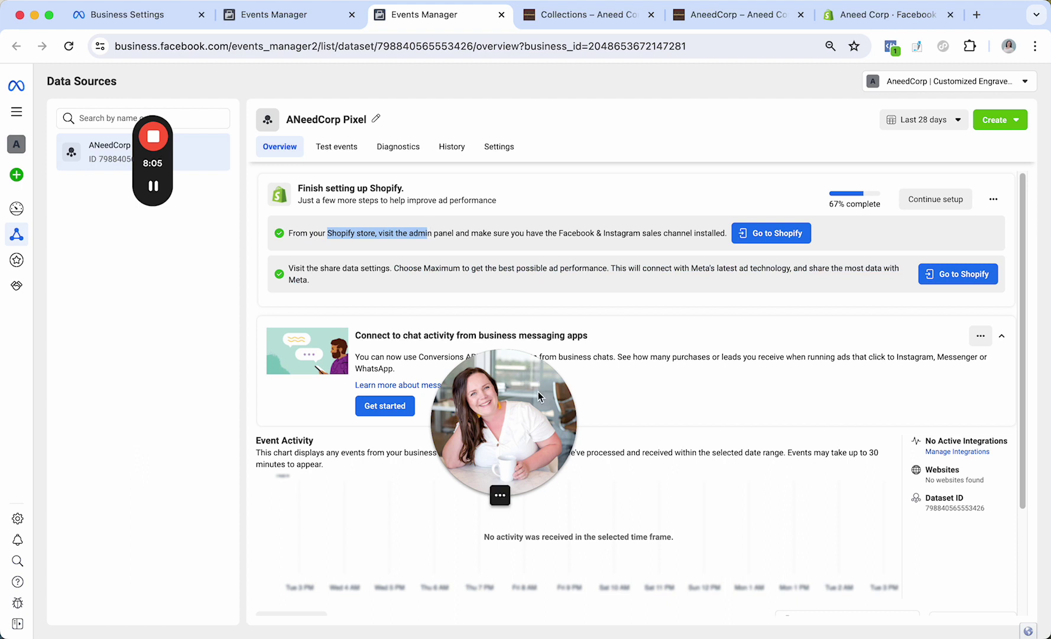
pyautogui.moveTo(538, 392); pyautogui.dragTo(801, 256)
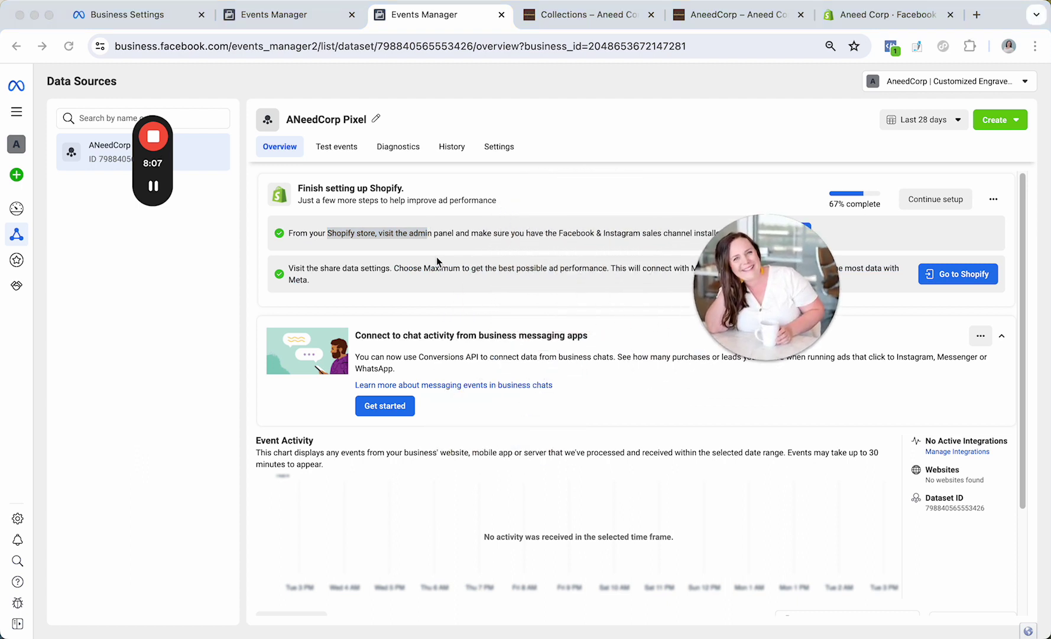
pyautogui.click(338, 152)
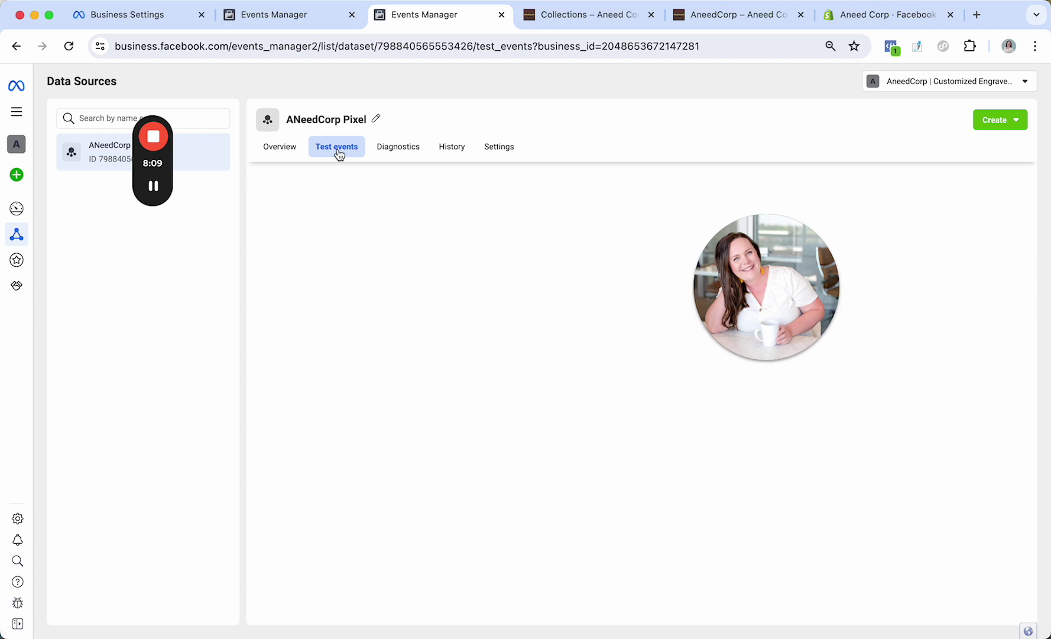
pyautogui.click(273, 146)
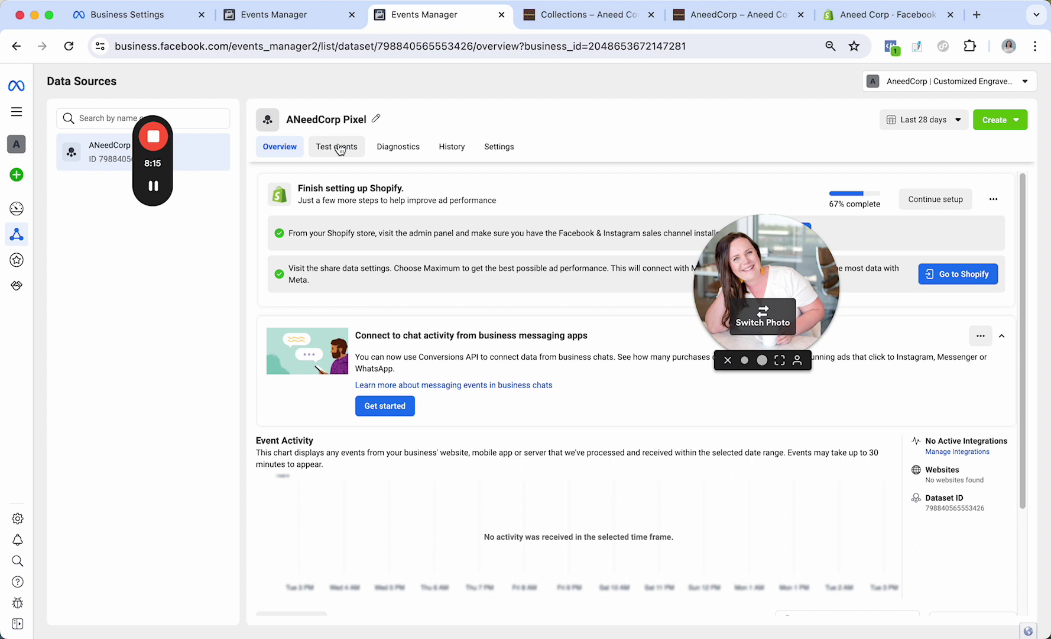
# - In Test events, send traffic from aneedcorp.com and confirm a processed PageView arrives
pyautogui.click(340, 149)
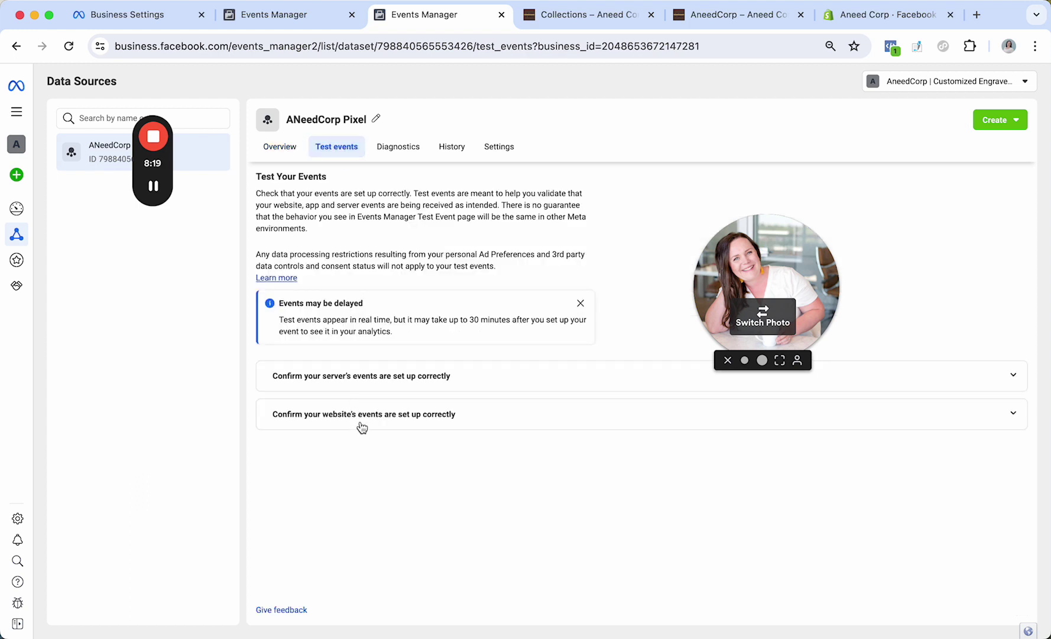
pyautogui.click(361, 427)
pyautogui.click(359, 536)
pyautogui.write('https://aneedcorp.com/')
pyautogui.click(571, 566)
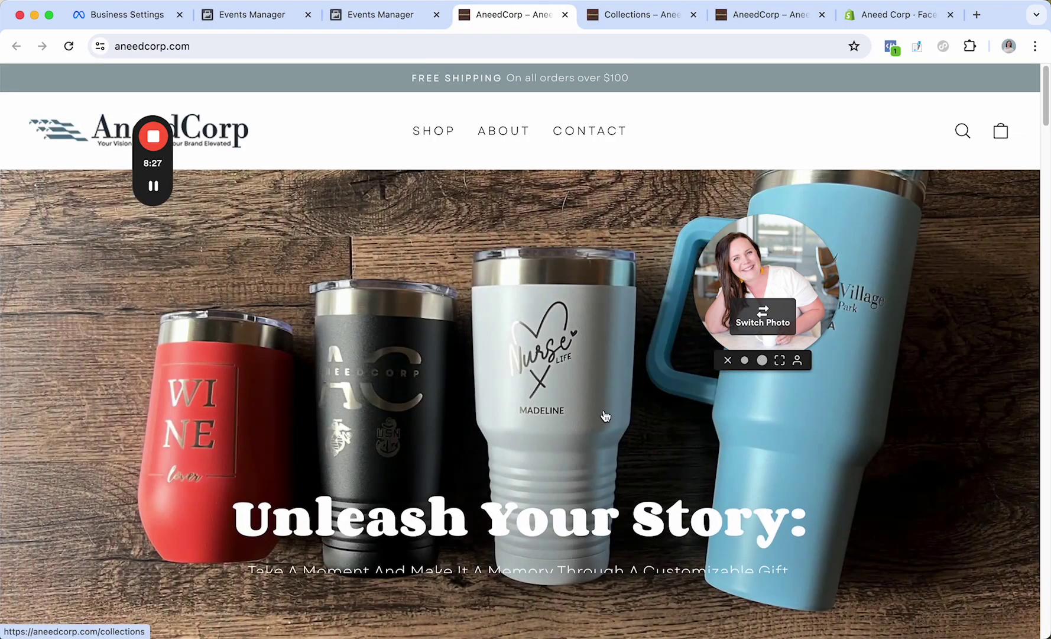
pyautogui.scroll(-8, 605, 418)
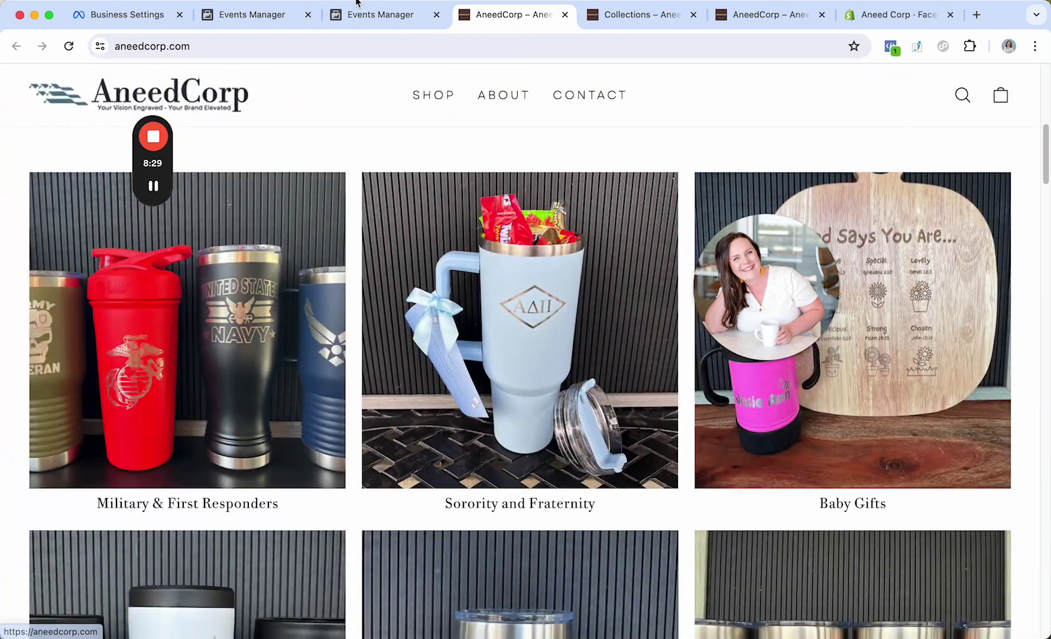
pyautogui.click(380, 15)
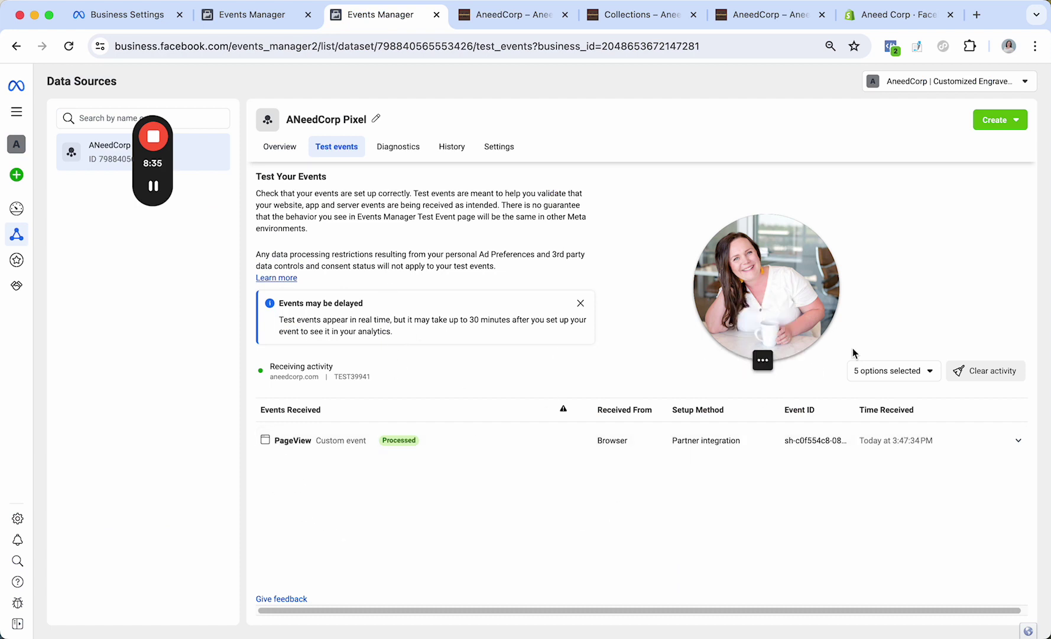
pyautogui.moveTo(748, 279); pyautogui.dragTo(840, 181)
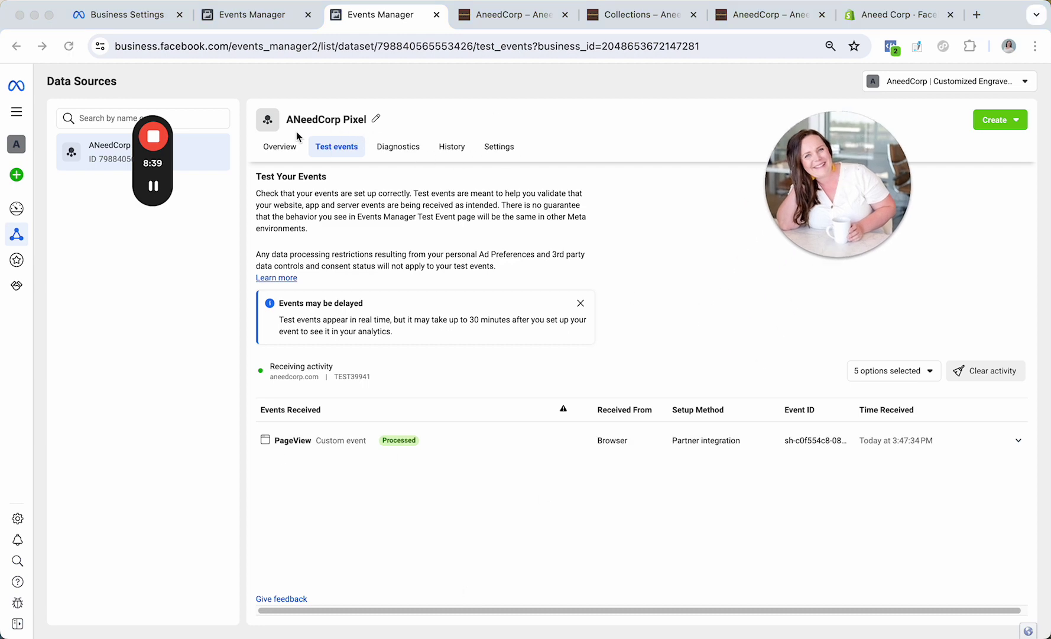
pyautogui.click(278, 146)
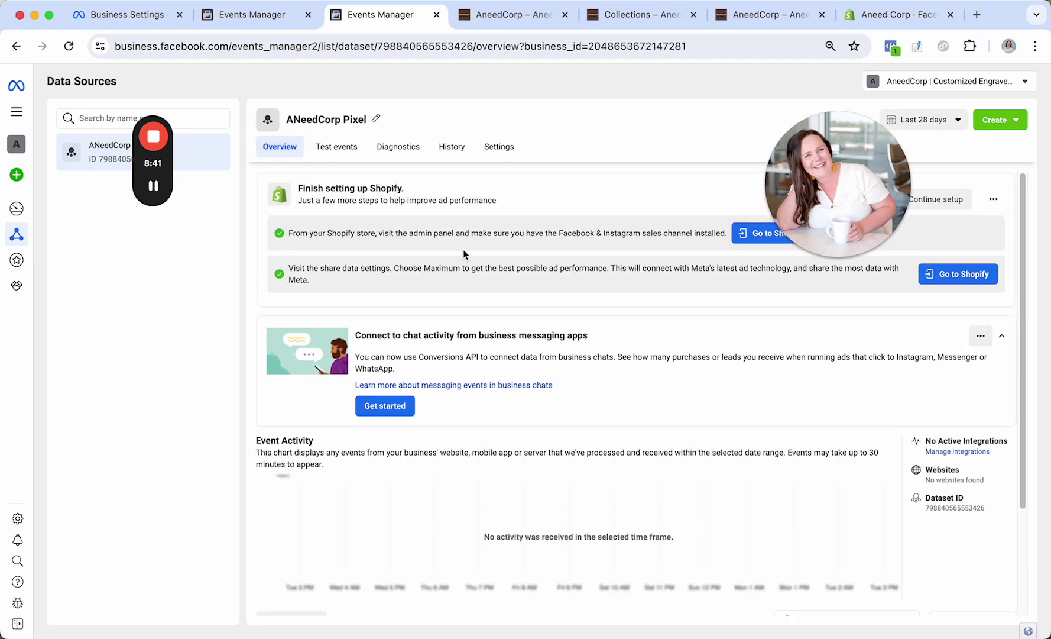
# - In the pixel's Settings, choose 'Share with an ad account' under Sharing
pyautogui.click(514, 148)
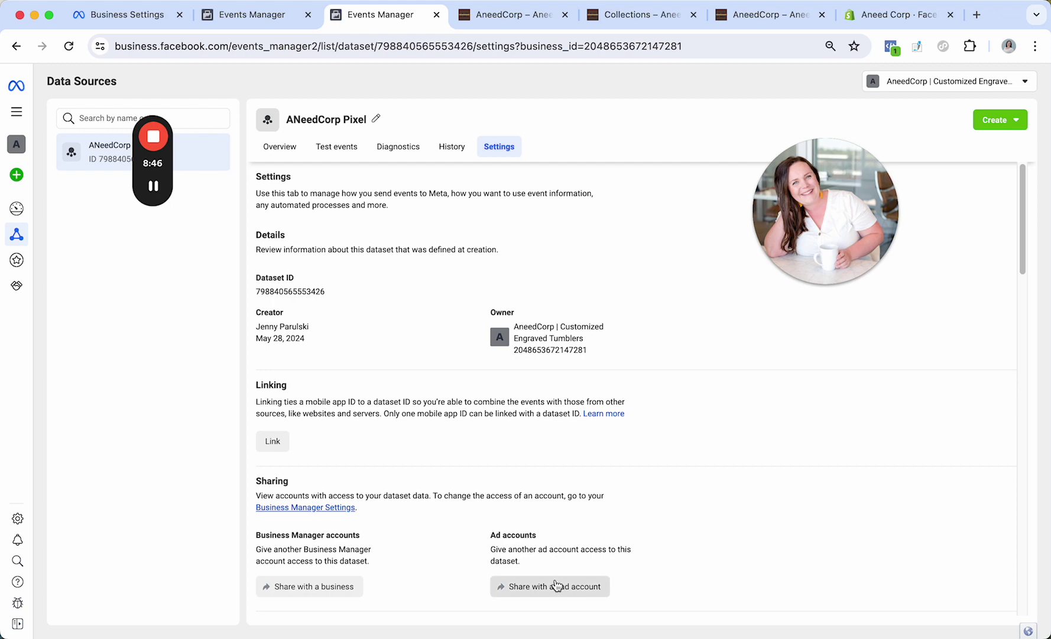
pyautogui.click(557, 587)
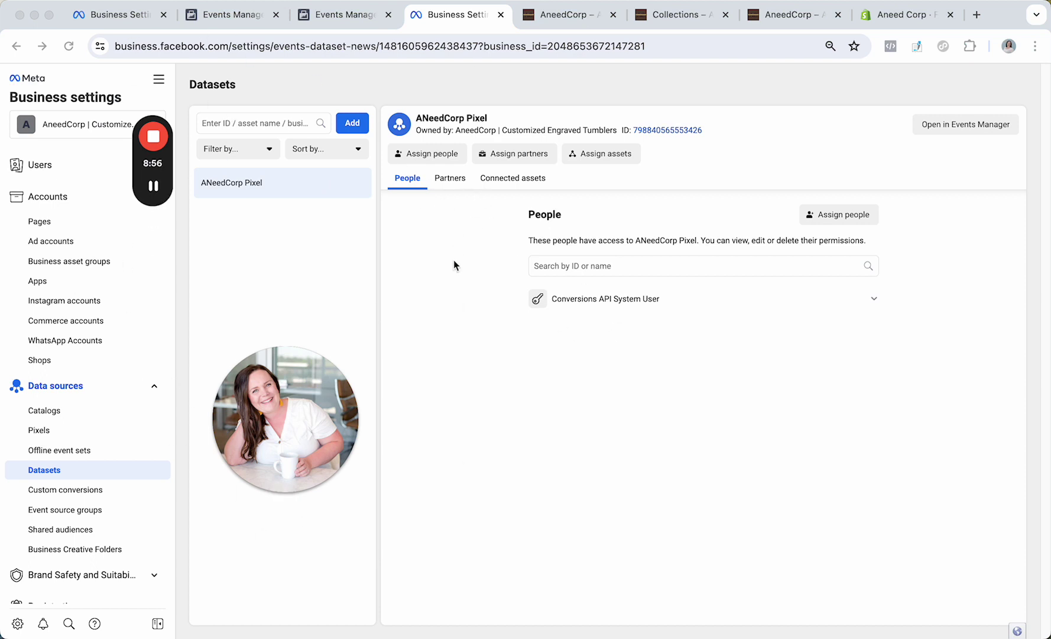
# - Under Connected assets, assign the AneedCorp | Customized Engraved Tumblers ad account and dismiss the confirmation
pyautogui.click(497, 185)
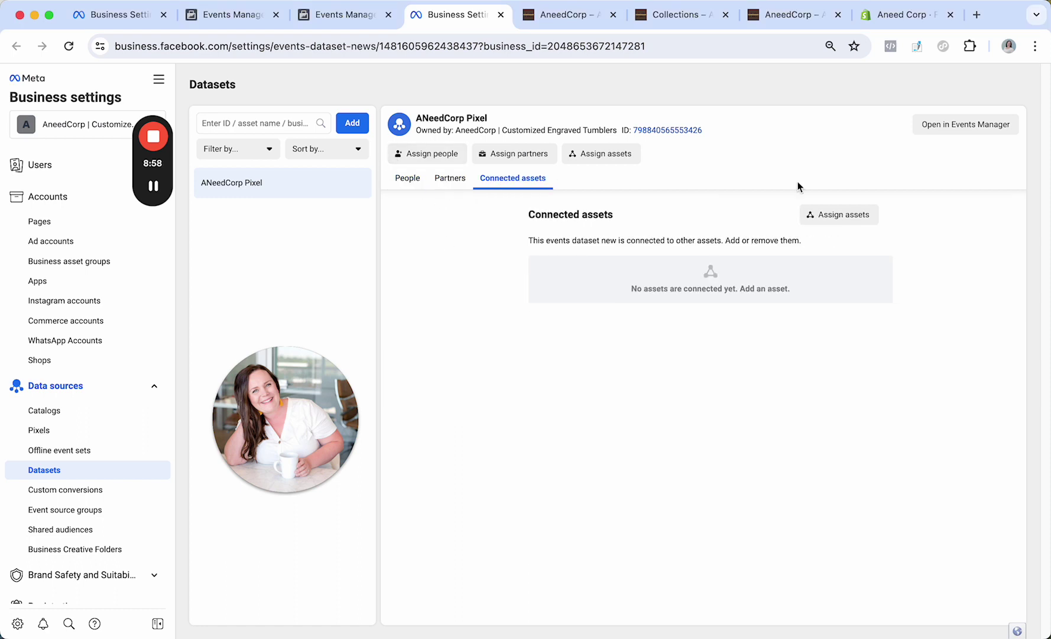
pyautogui.click(835, 214)
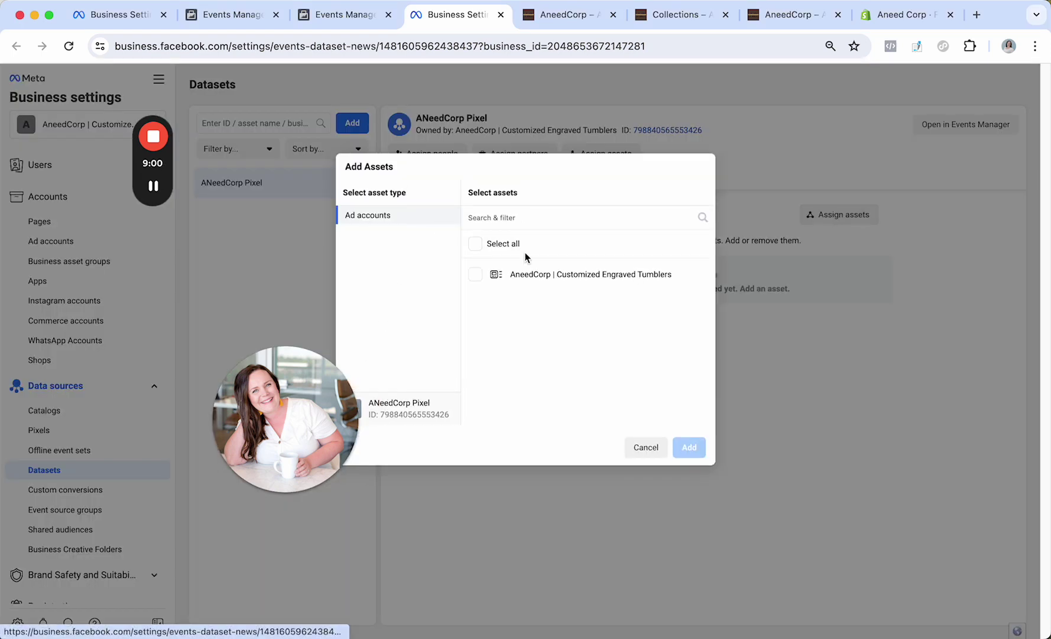
pyautogui.click(476, 275)
pyautogui.click(699, 449)
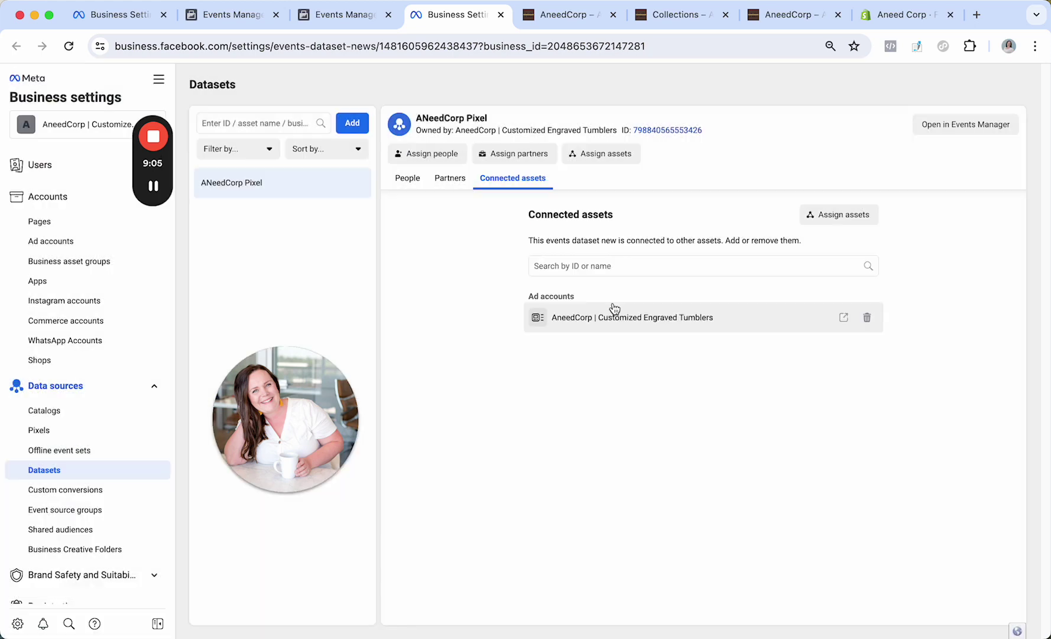
pyautogui.click(614, 304)
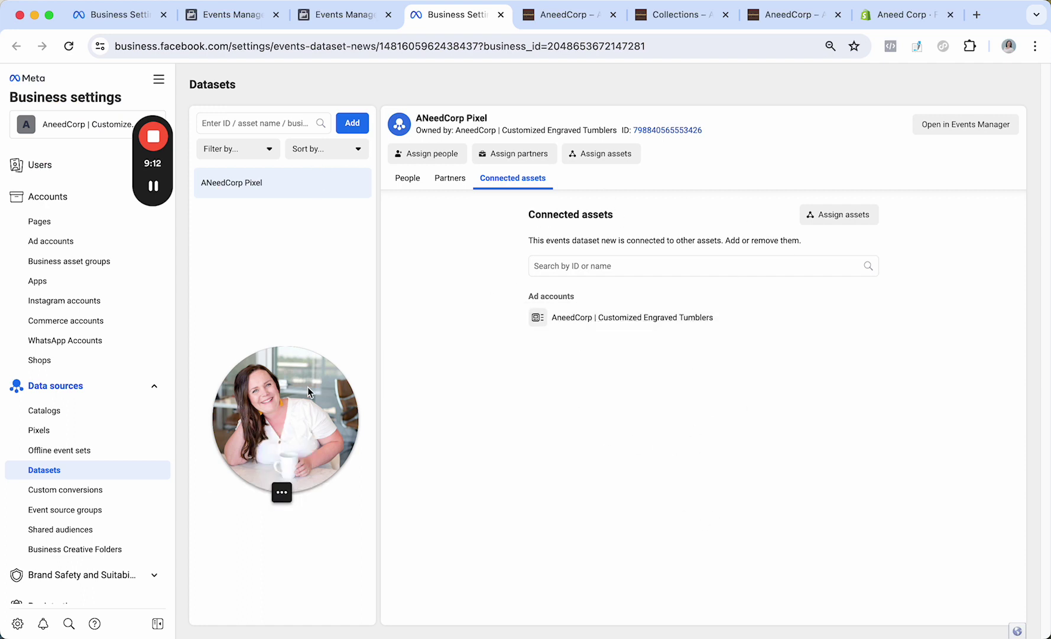
pyautogui.moveTo(313, 389); pyautogui.dragTo(325, 290)
pyautogui.moveTo(174, 176)
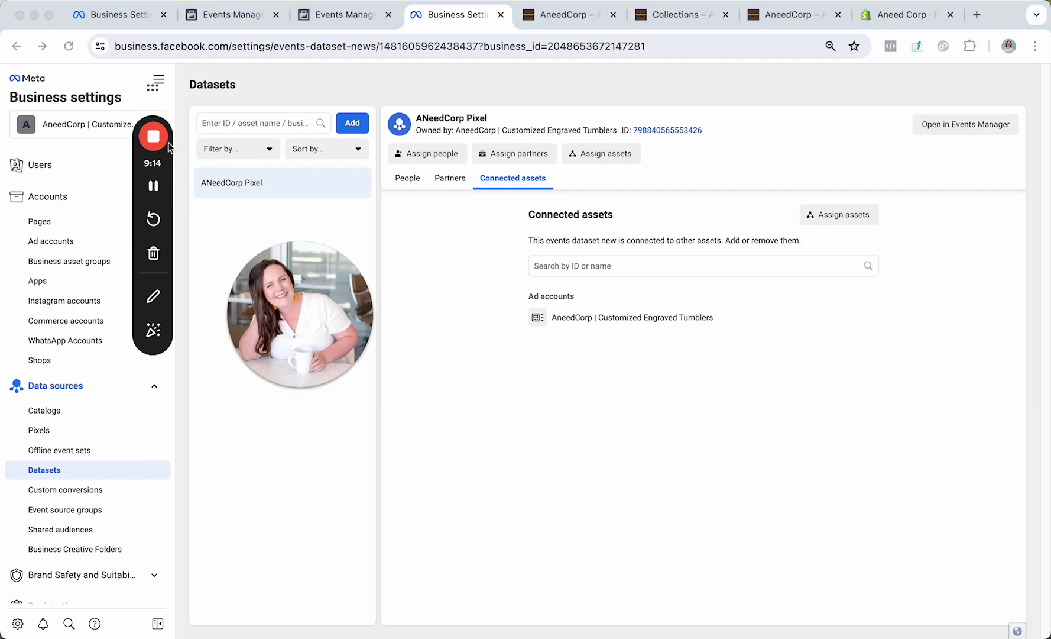